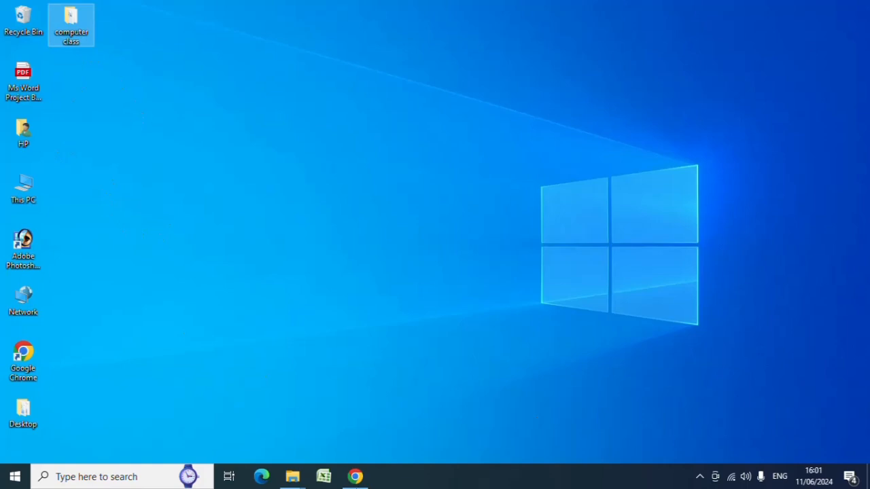
- Open the Project workbook from the Days 19 folder
mouse_move(293, 476)
left_click(408, 438)
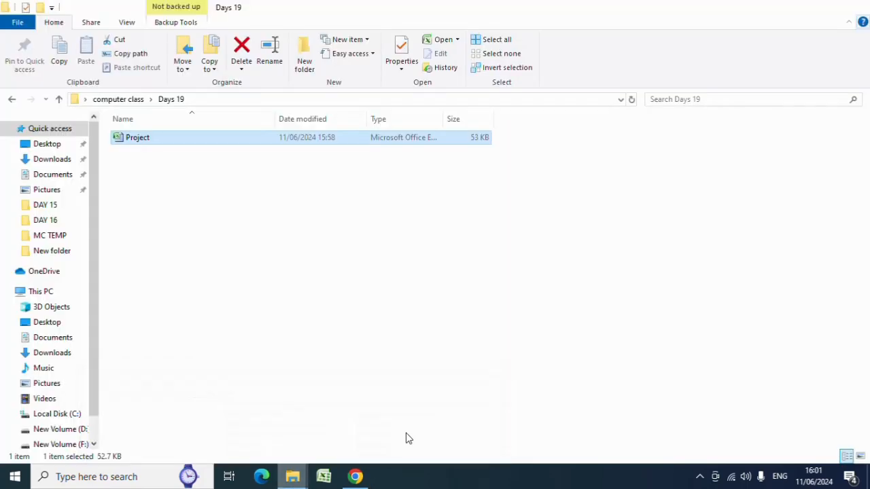
double_click(139, 139)
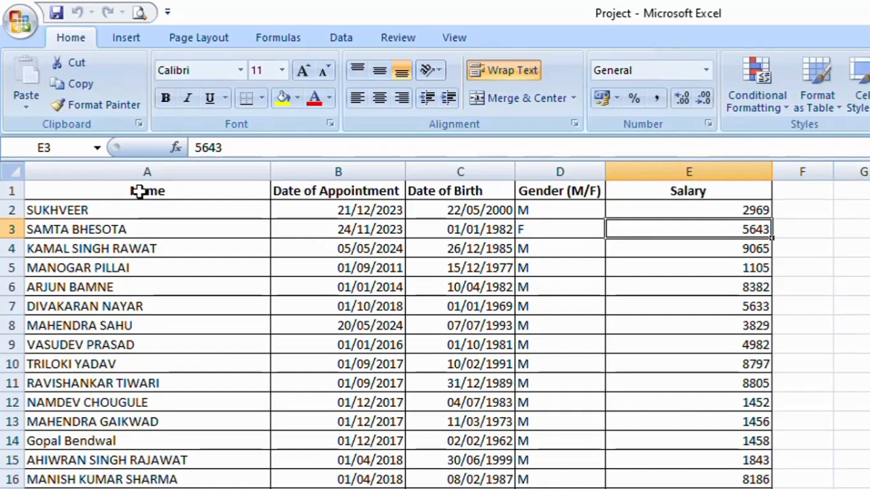
- Examine the table's column headings: Name, Date of Appointment, Date of Birth, Gender (M/F) and Salary
left_click(138, 191)
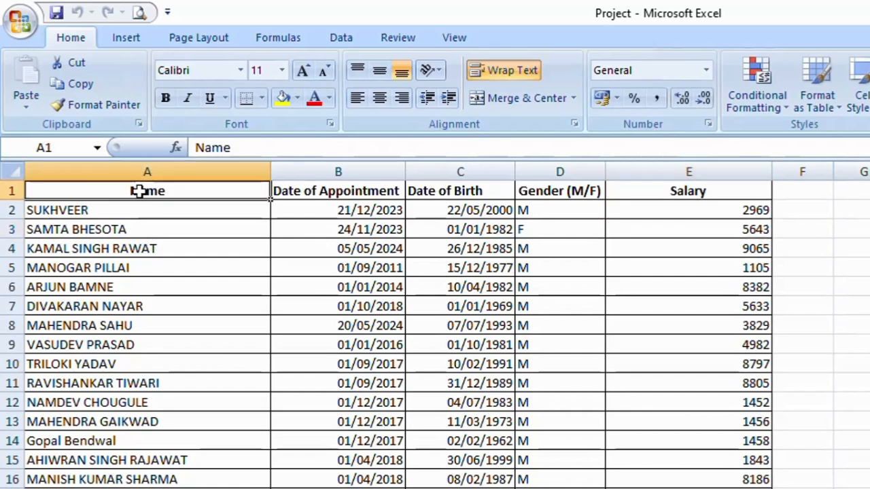
left_click(306, 189)
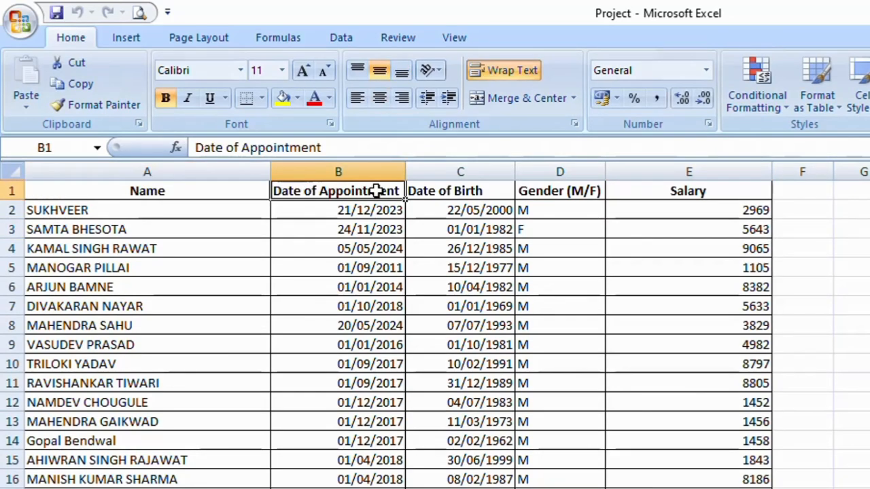
left_click(440, 190)
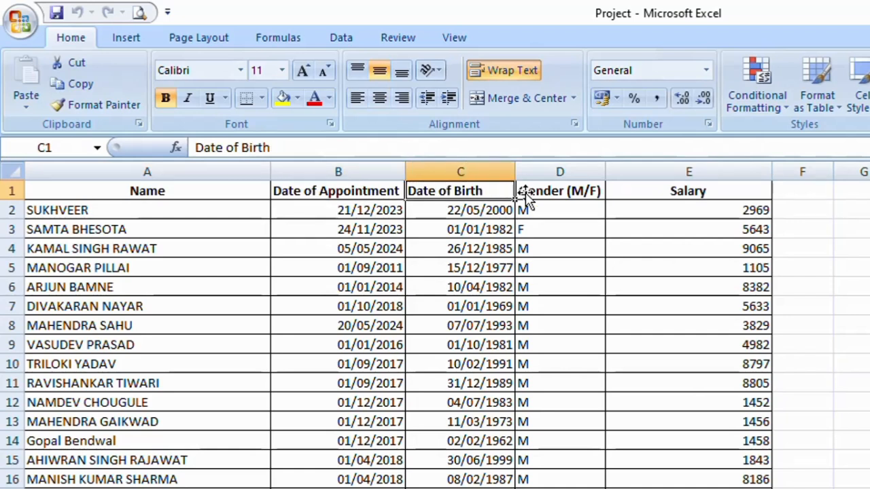
left_click(556, 191)
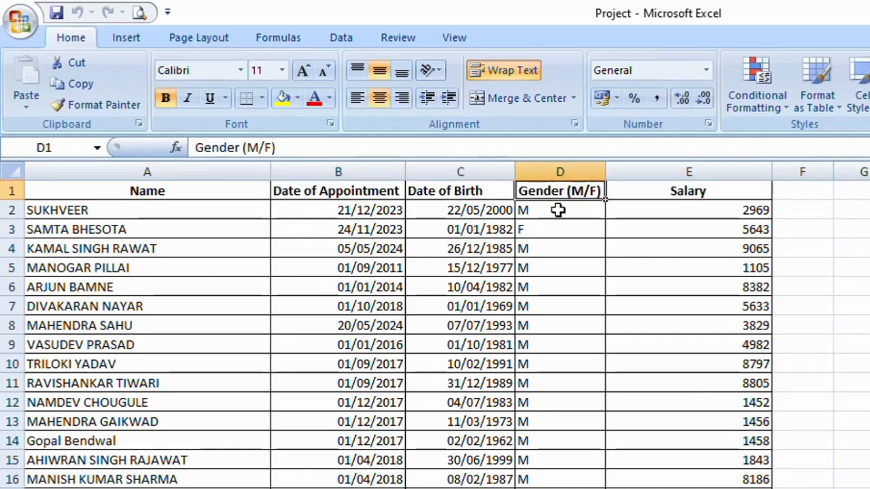
left_click(654, 191)
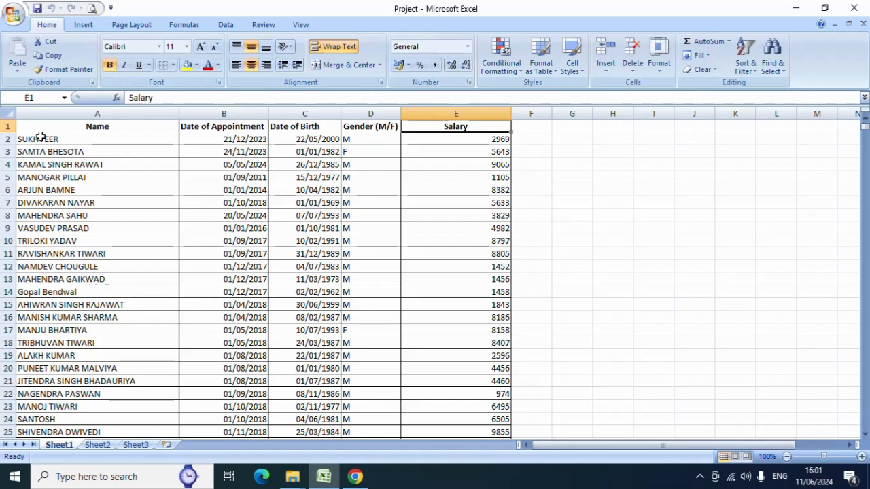
- Look through the employee records on Sheet1 down to the last row and check the order of the names at the start
scroll(398, 234, "down", 20)
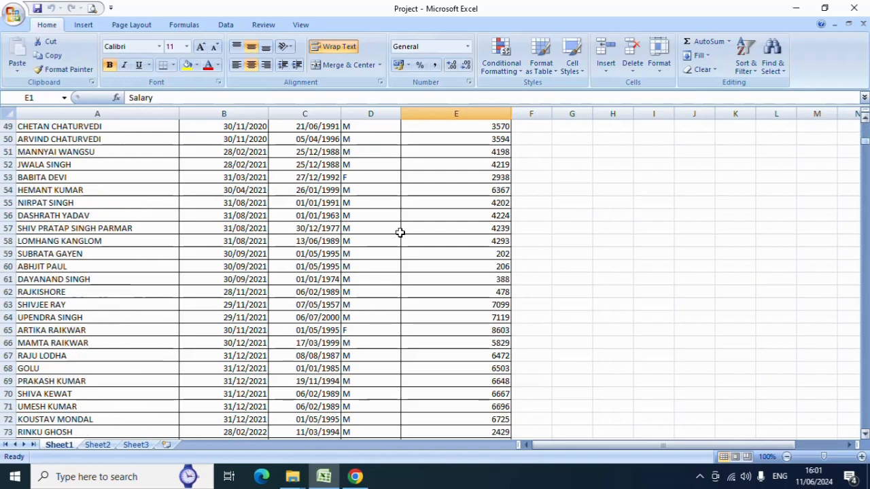
scroll(282, 239, "down", 20)
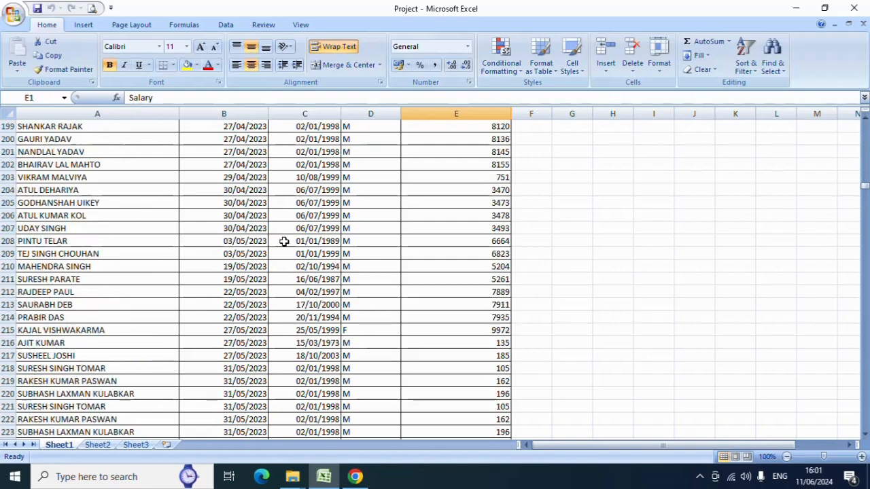
scroll(289, 253, "down", 15)
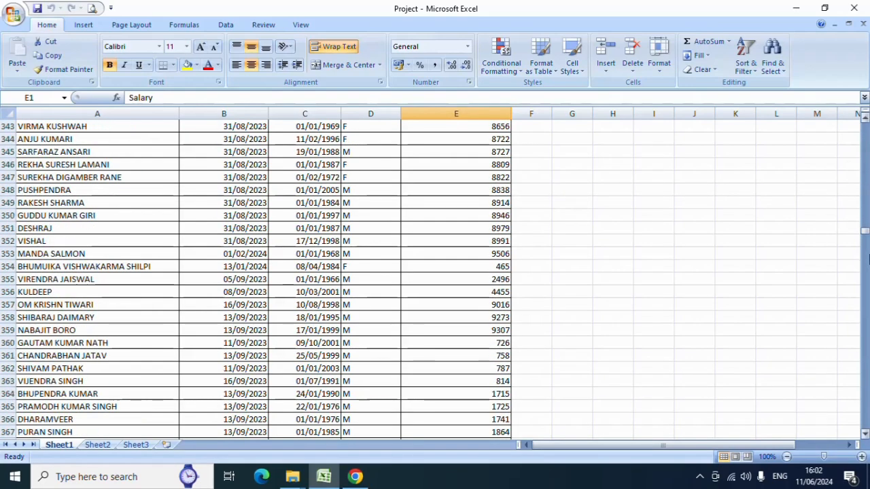
left_click_drag(865, 235, 866, 237)
scroll(51, 349, "down", 3)
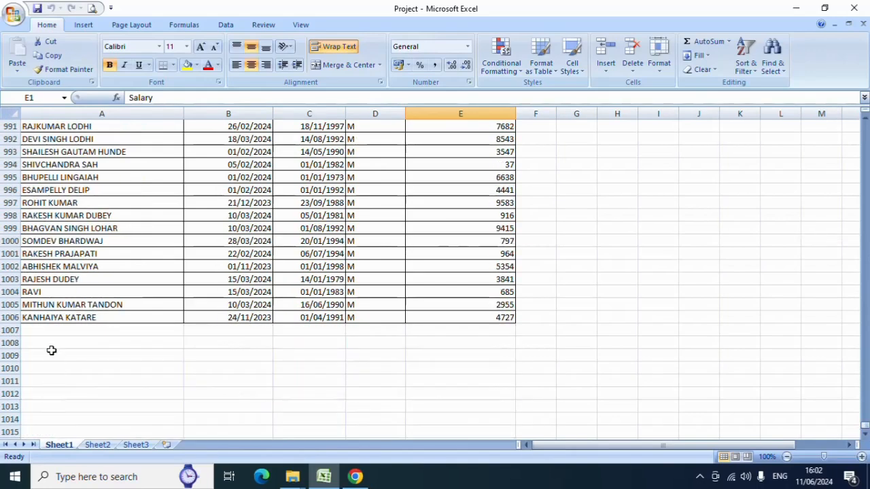
left_click(73, 315)
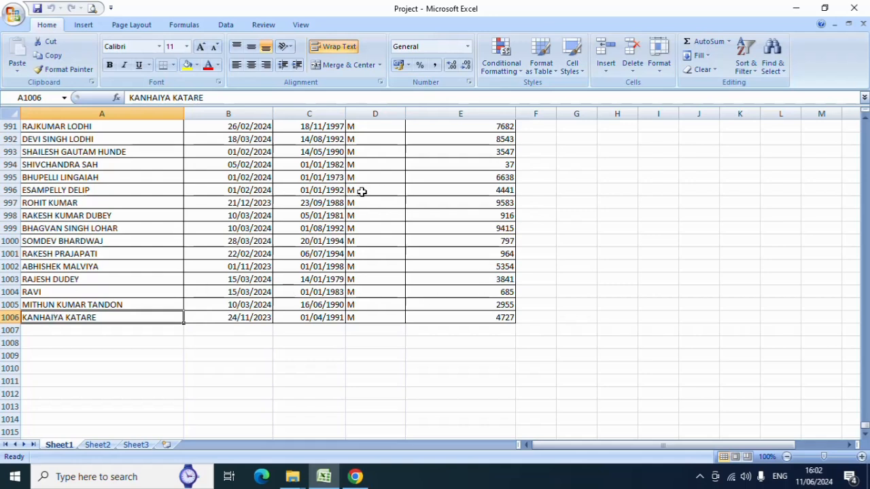
left_click(503, 204)
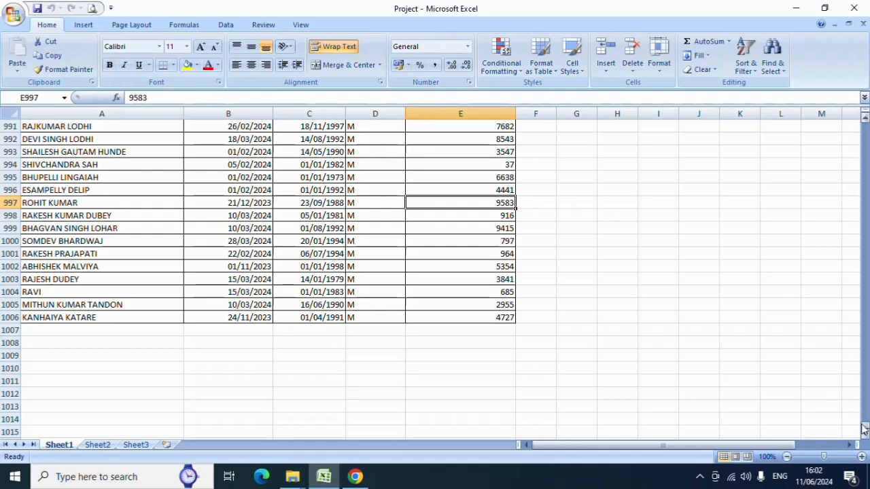
left_click_drag(864, 430, 865, 415)
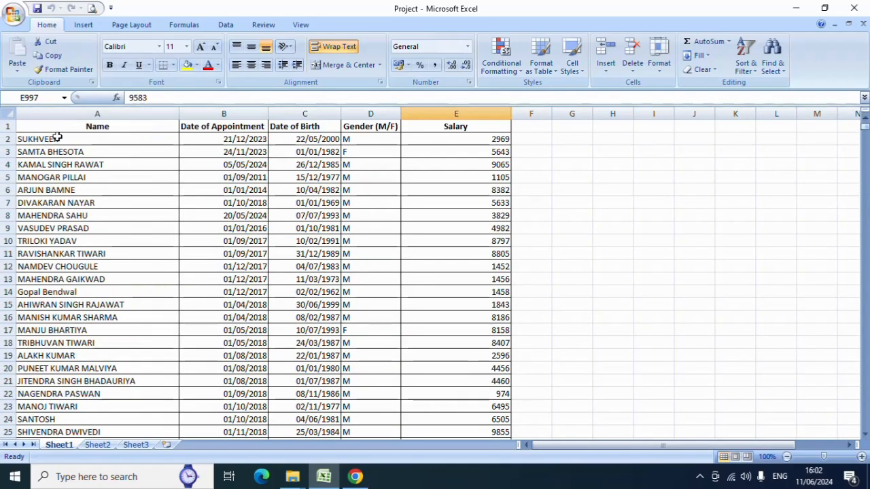
left_click_drag(36, 139, 62, 312)
scroll(46, 258, "down", 3)
scroll(65, 272, "down", 5)
scroll(87, 306, "up", 8)
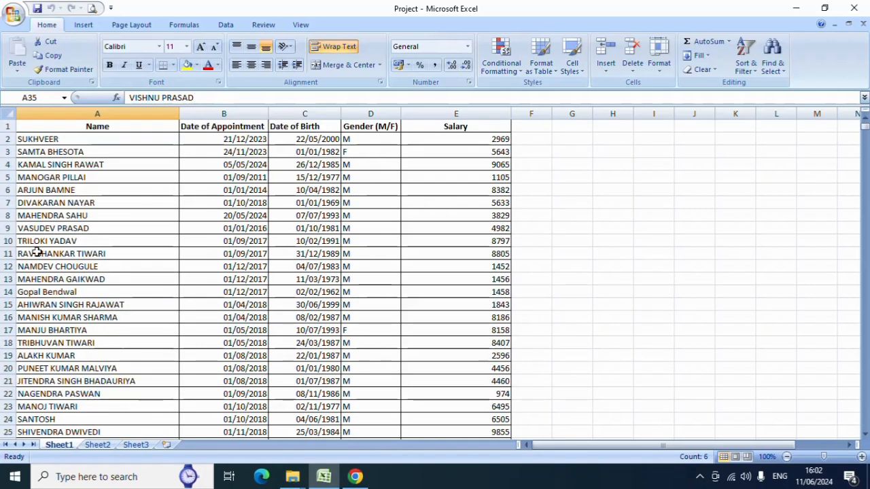
left_click(226, 26)
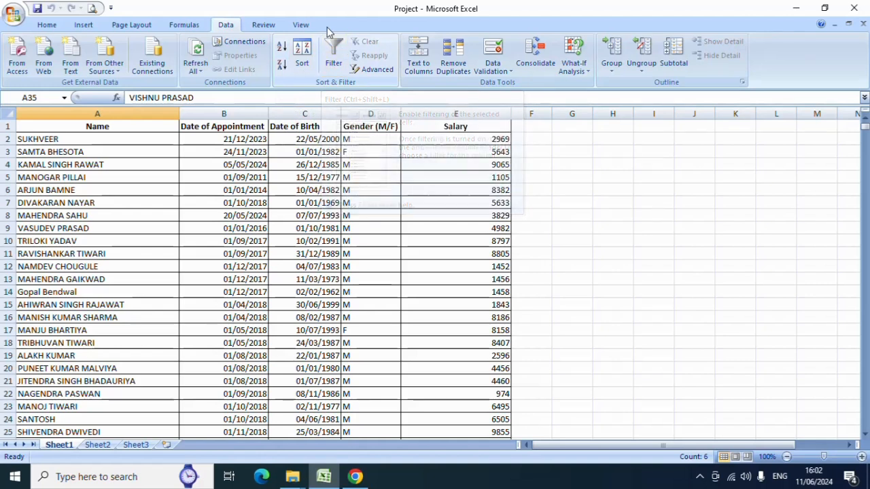
left_click(46, 25)
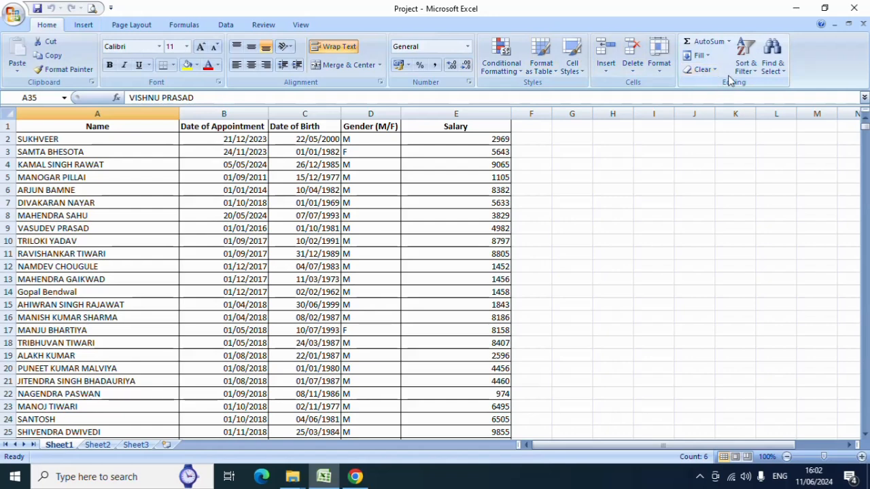
left_click(752, 68)
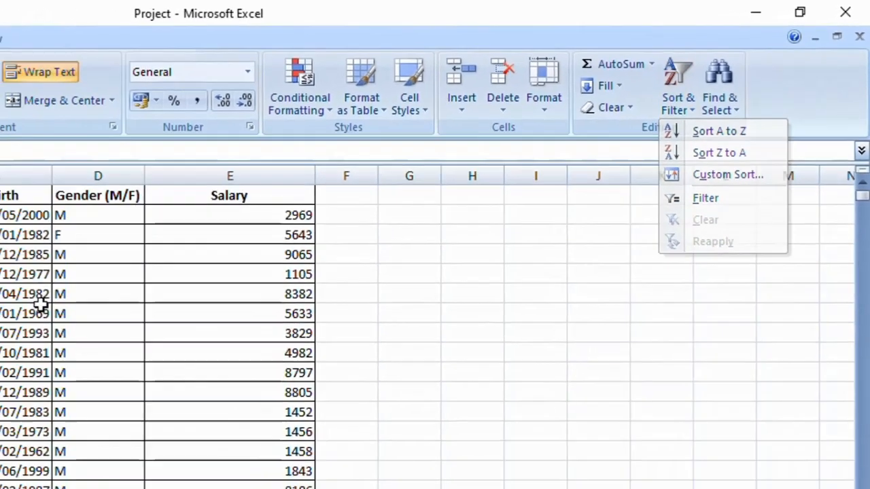
left_click(83, 155)
left_click_drag(31, 141, 444, 163)
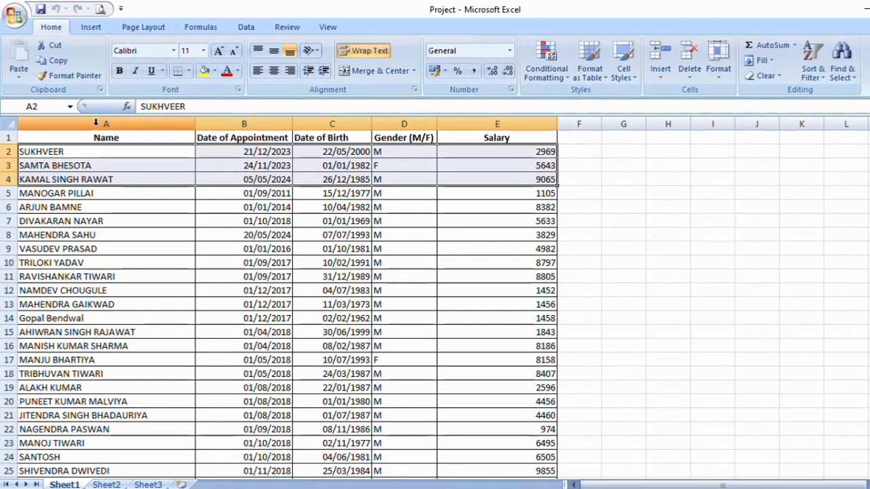
- Sort the Name column from A to Z, expanding the selection so the adjacent columns are sorted with it
left_click(96, 123)
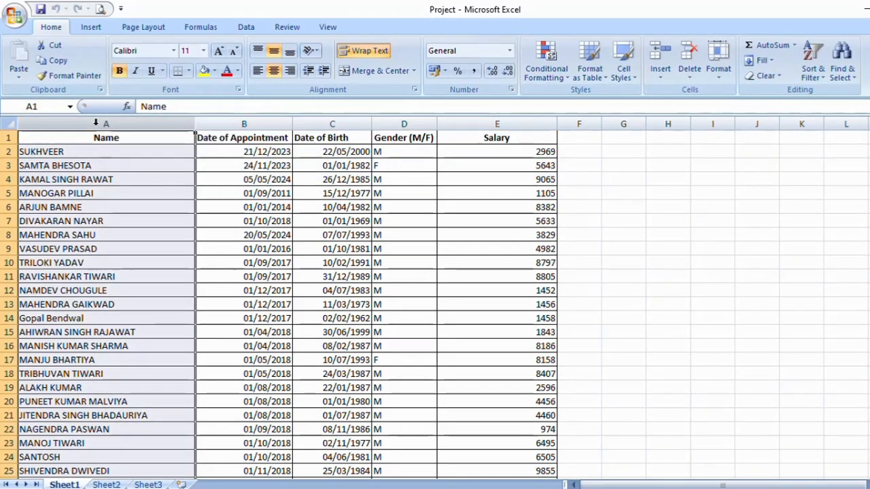
left_click(816, 74)
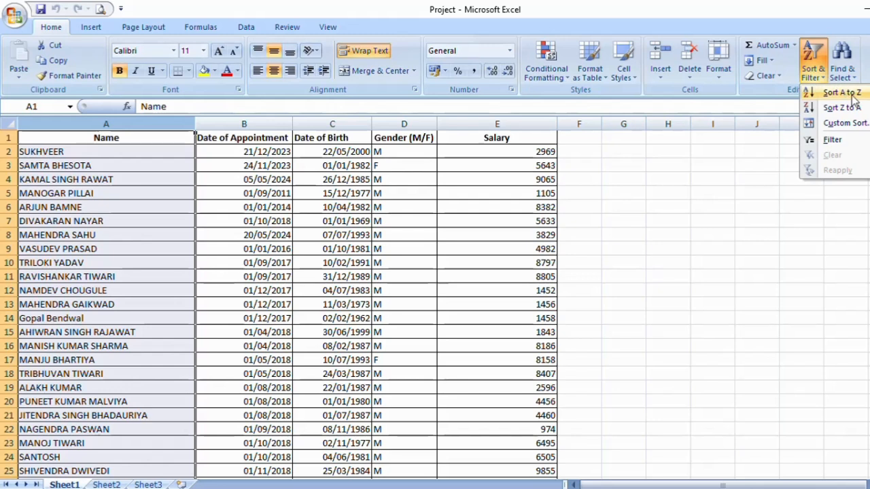
left_click(843, 92)
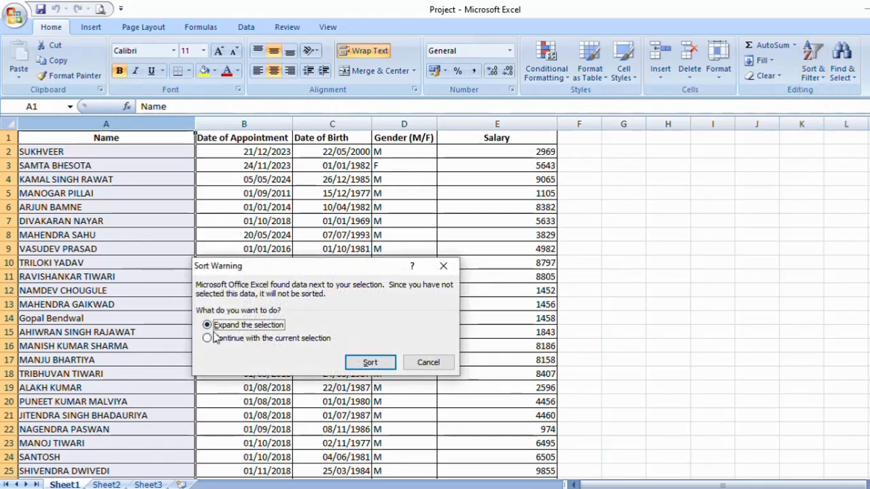
left_click_drag(266, 271, 274, 237)
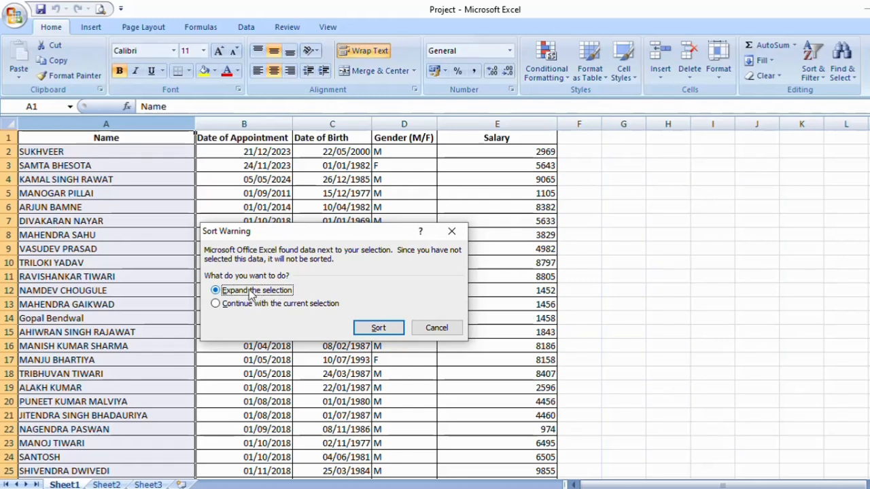
left_click(374, 328)
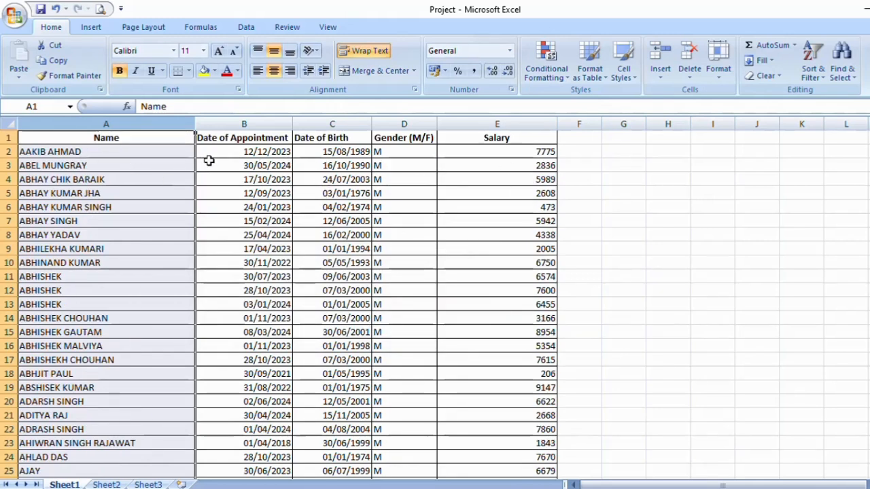
- Examine the sorted table, checking the alphabetical order of the names and the dates and salaries in their rows
left_click(248, 152)
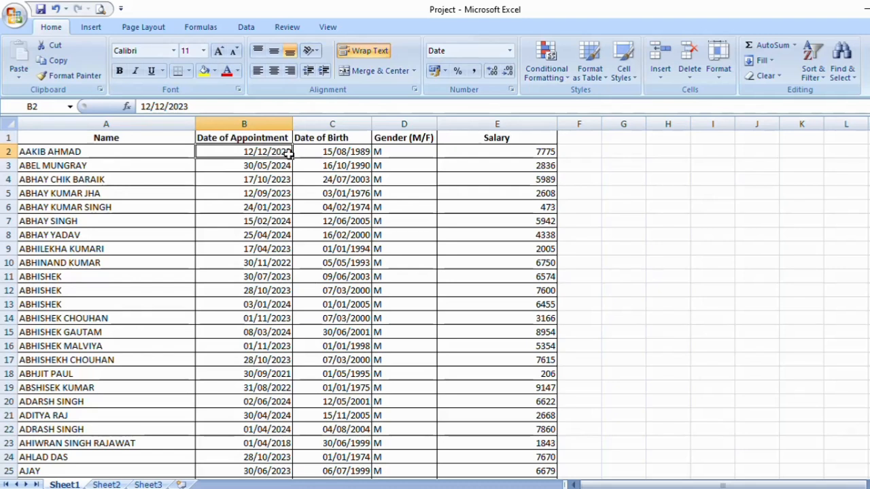
left_click(327, 151)
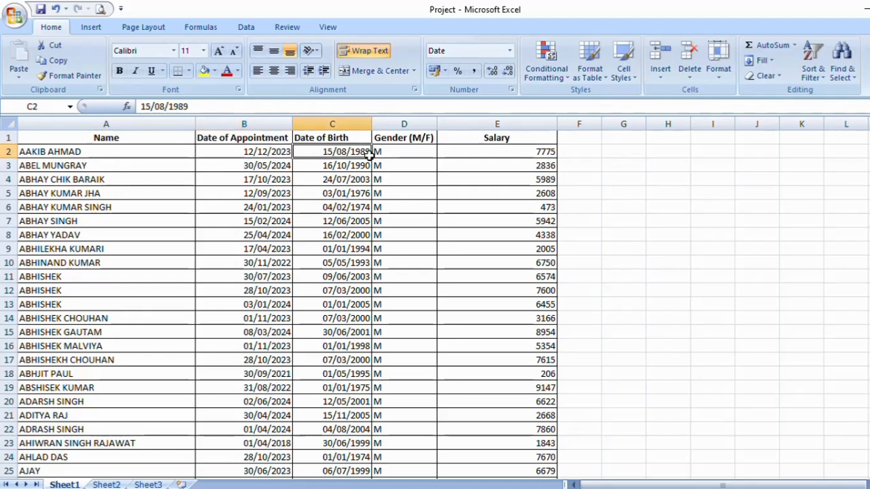
left_click_drag(496, 154, 499, 194)
left_click_drag(114, 170, 137, 345)
scroll(107, 323, "down", 13)
scroll(107, 323, "down", 20)
scroll(58, 276, "down", 20)
scroll(66, 267, "down", 20)
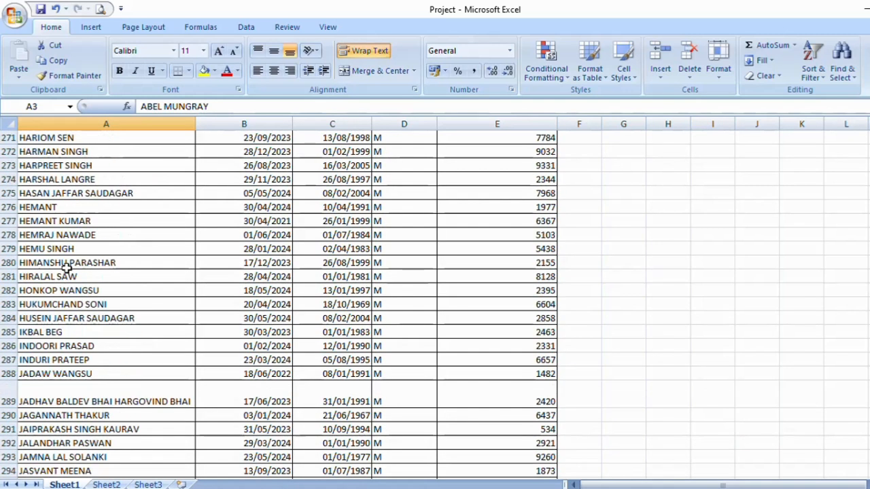
scroll(65, 267, "up", 20)
scroll(66, 268, "up", 20)
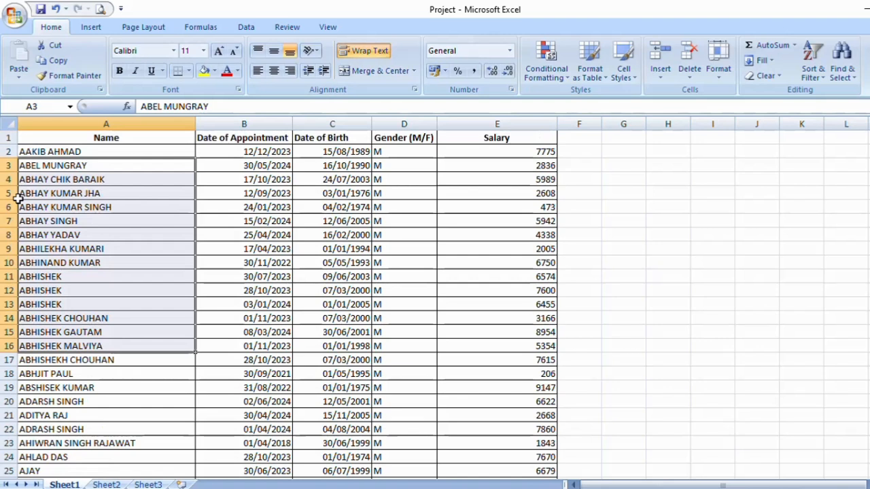
- Undo the A to Z sort of the whole table
key("ctrl+z")
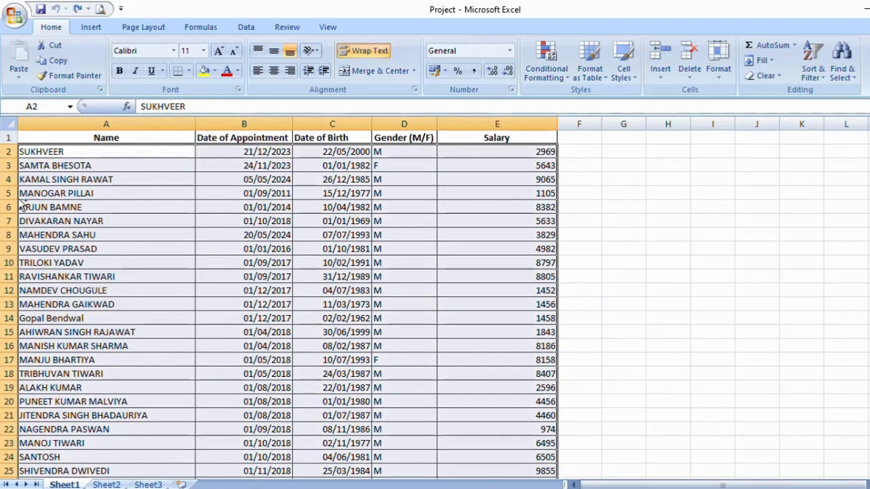
- Sort only the Name column from A to Z, continuing with the current selection
left_click(78, 179)
left_click(75, 132)
left_click(76, 125)
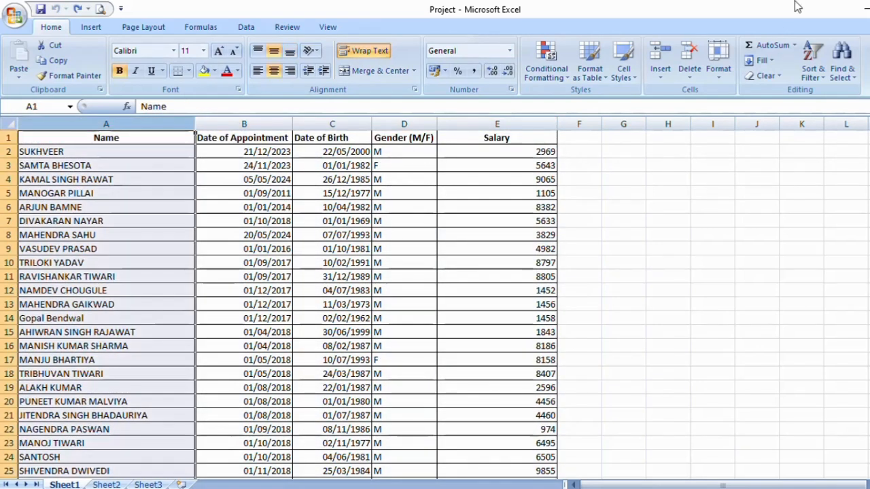
left_click(813, 59)
left_click(857, 97)
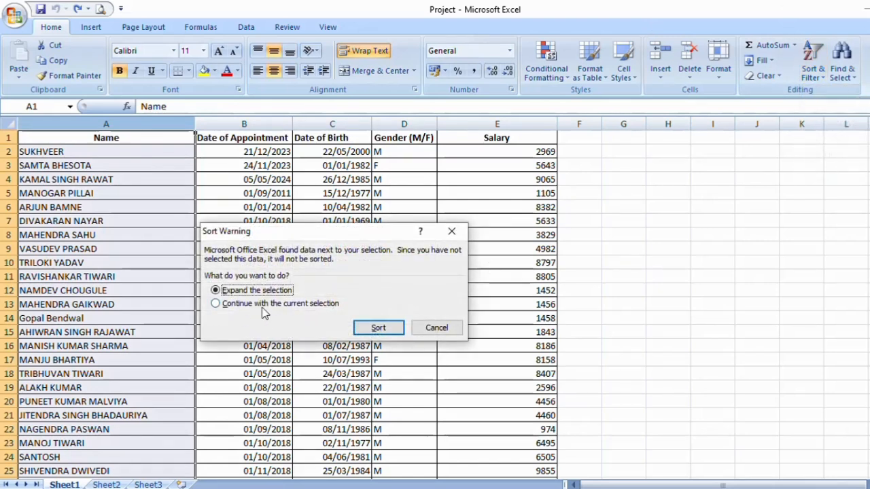
left_click(300, 305)
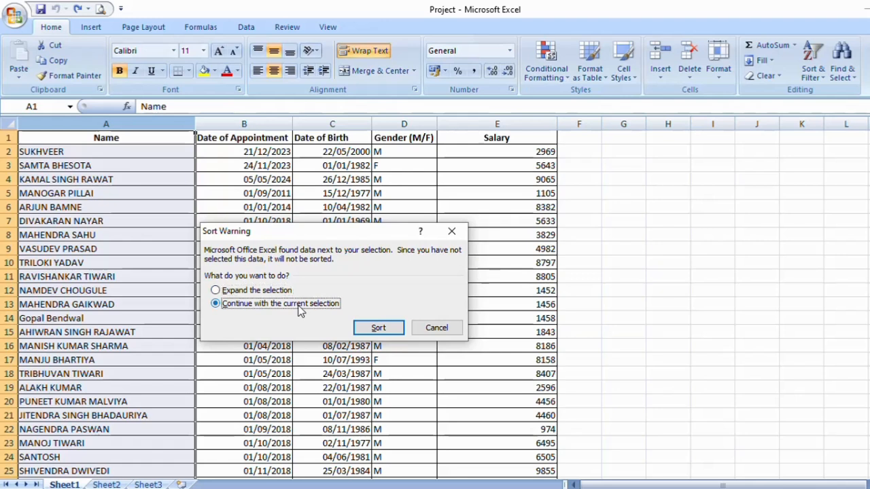
left_click(378, 328)
- Compare the sorted names with the appointment dates, birth dates, genders and salaries in the neighbouring columns
left_click_drag(82, 152, 74, 387)
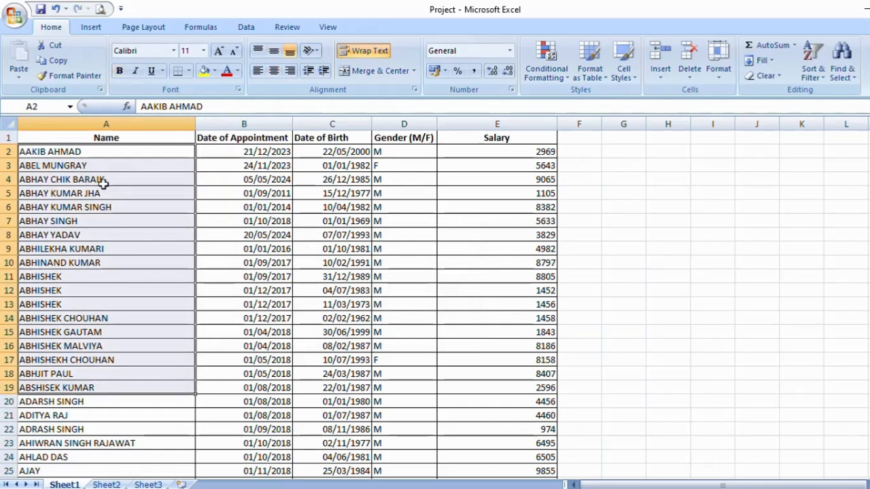
left_click(101, 154)
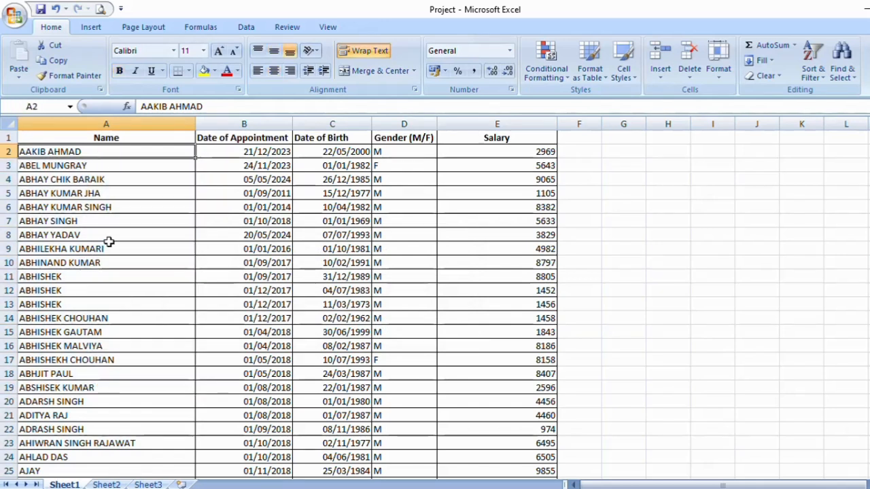
left_click_drag(272, 165, 499, 277)
left_click_drag(537, 285, 537, 286)
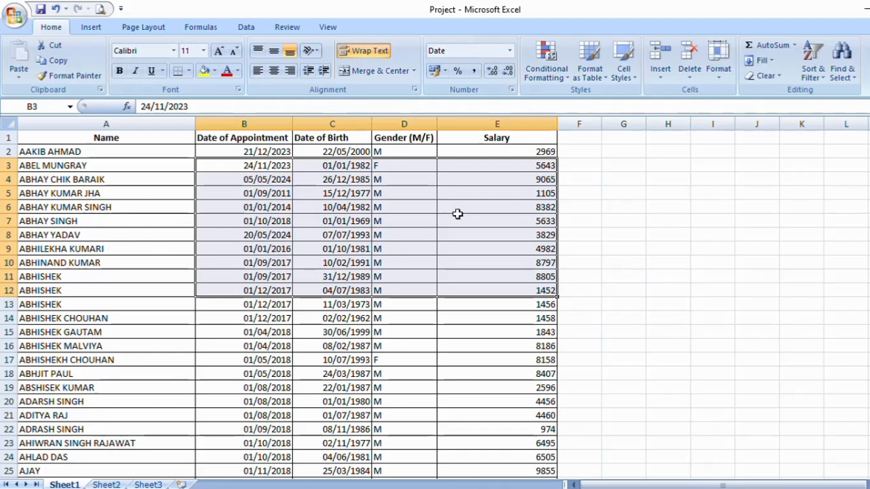
- Undo the A to Z sort of the Name column and select the first six records in A2:E7
key("ctrl+z")
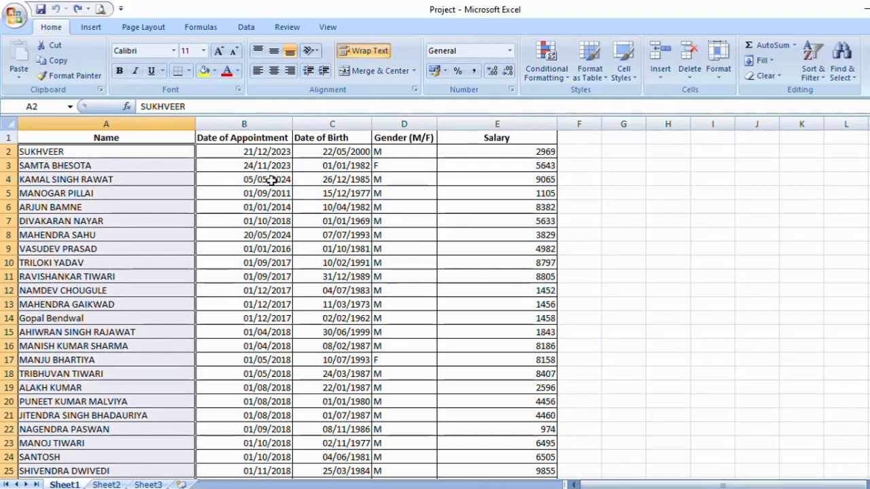
left_click_drag(122, 154, 513, 227)
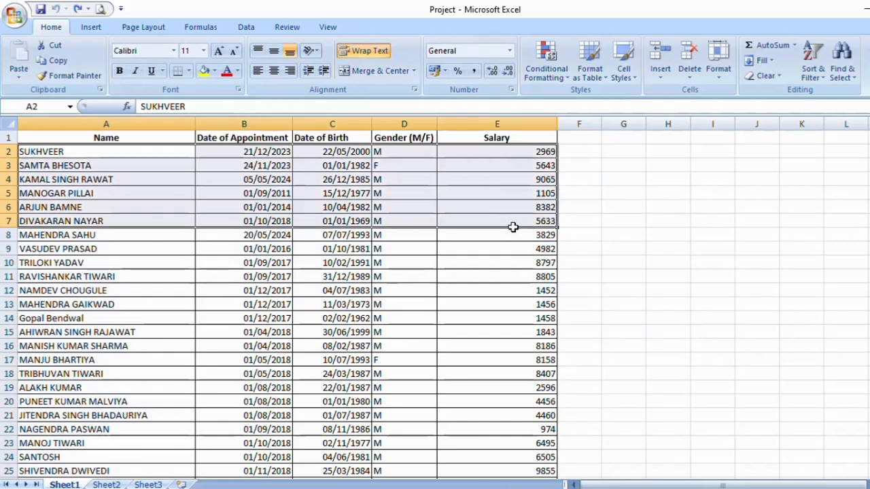
- Sort the whole table by Name from Z to A, expanding the selection, and check the order of the names
left_click(106, 123)
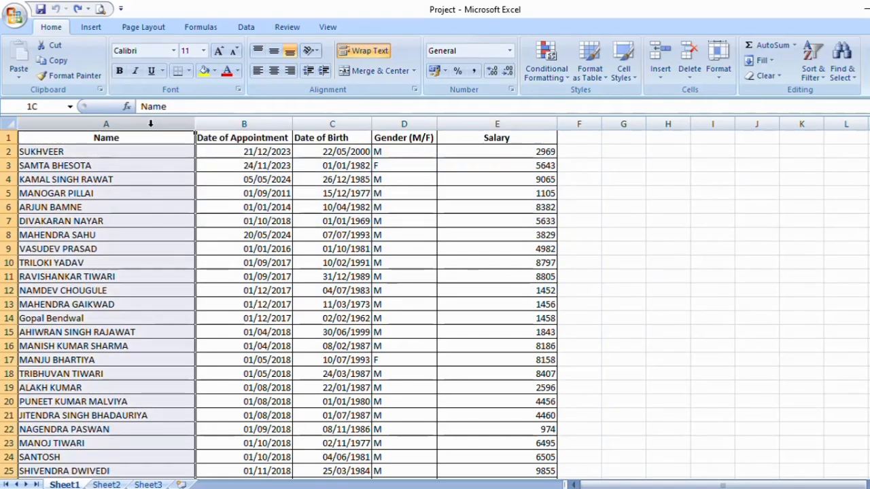
left_click(813, 61)
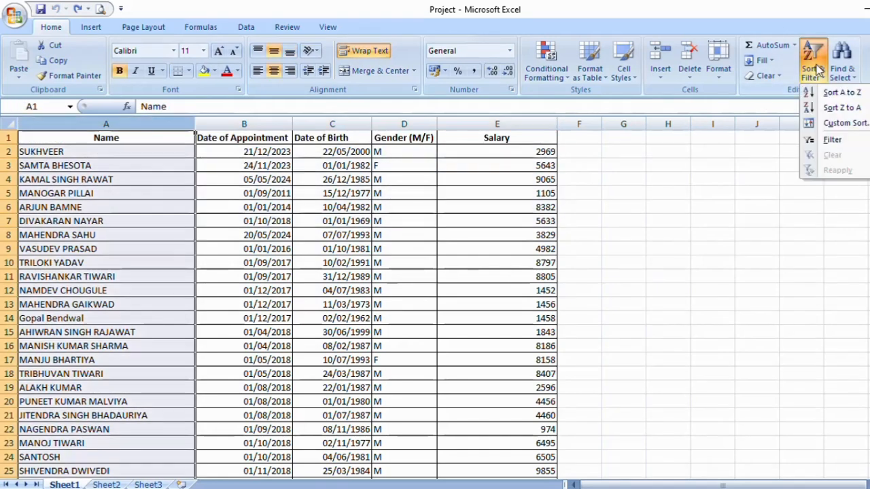
left_click(853, 112)
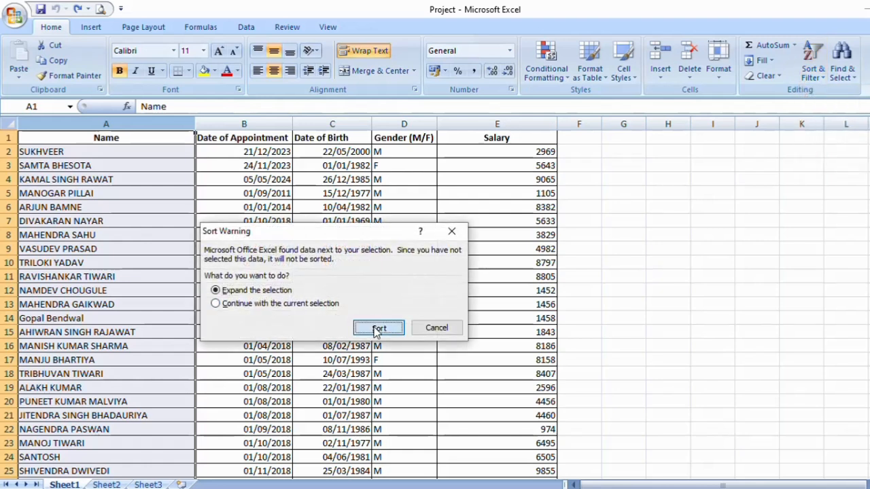
left_click(378, 329)
left_click_drag(72, 152, 108, 408)
scroll(104, 322, "down", 20)
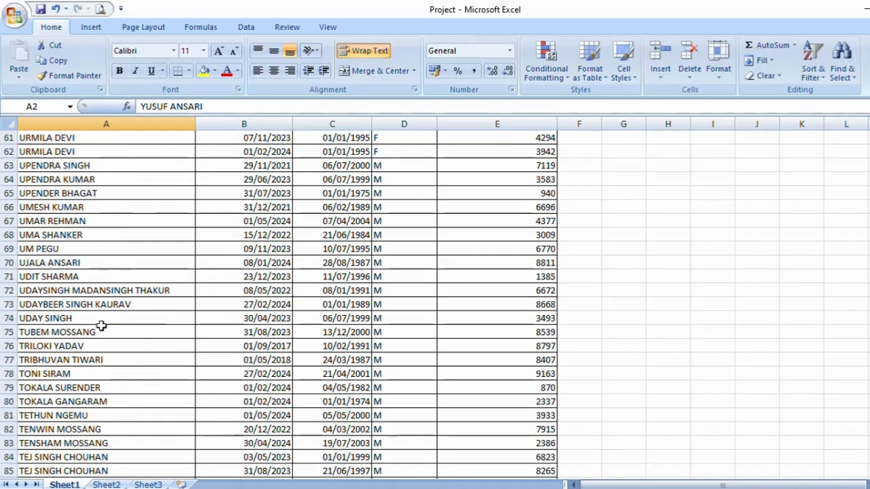
left_click(68, 332)
scroll(184, 327, "up", 20)
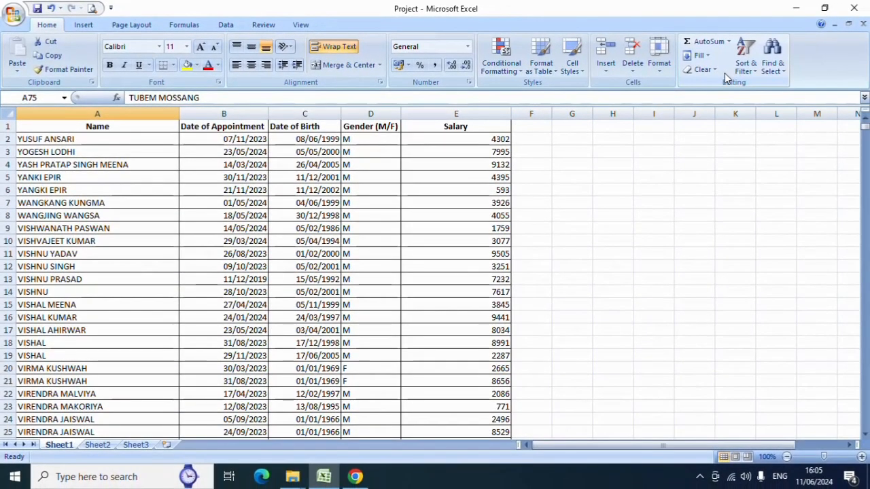
- Undo the Z to A sort and review the birth dates in C2:C10
key("ctrl+z")
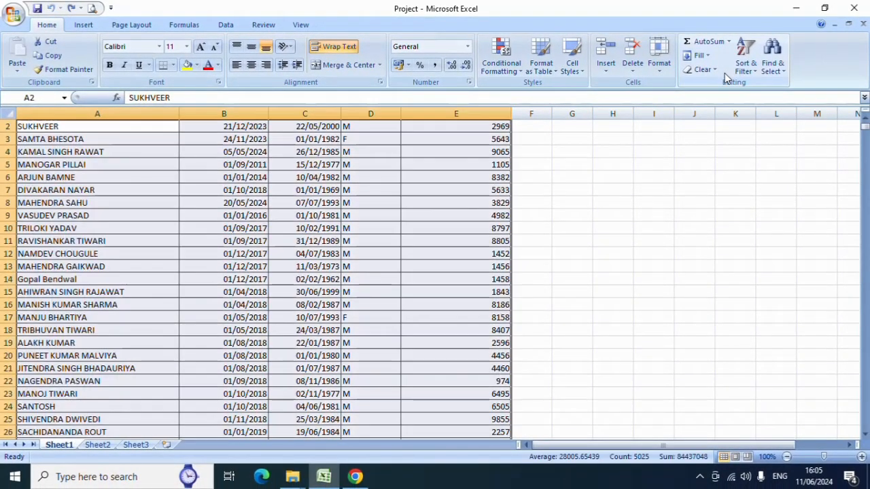
scroll(455, 105, "up", 1)
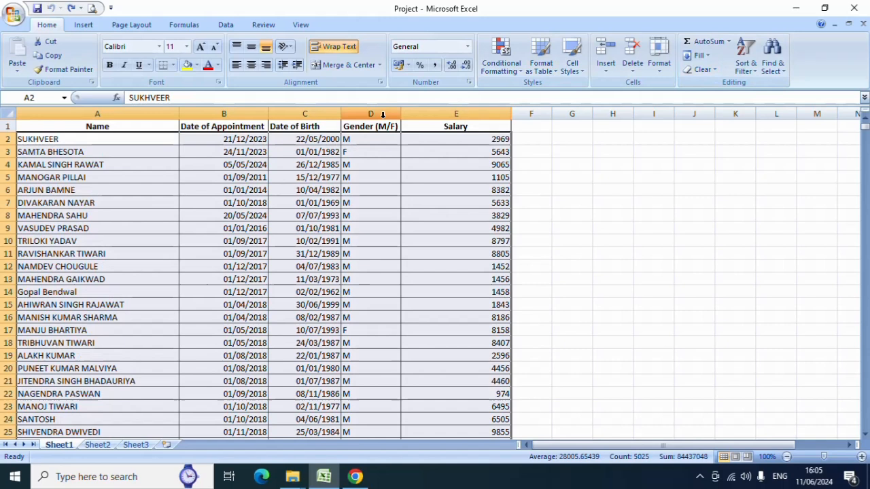
left_click(324, 139)
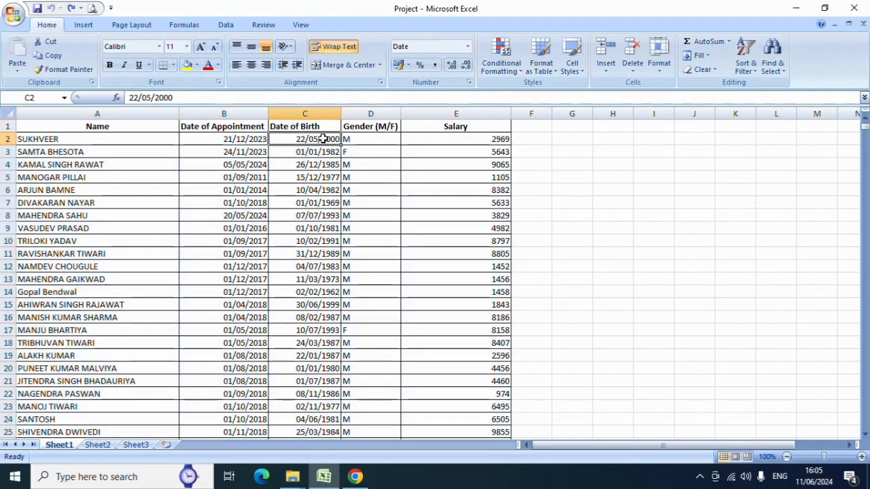
left_click_drag(323, 139, 323, 241)
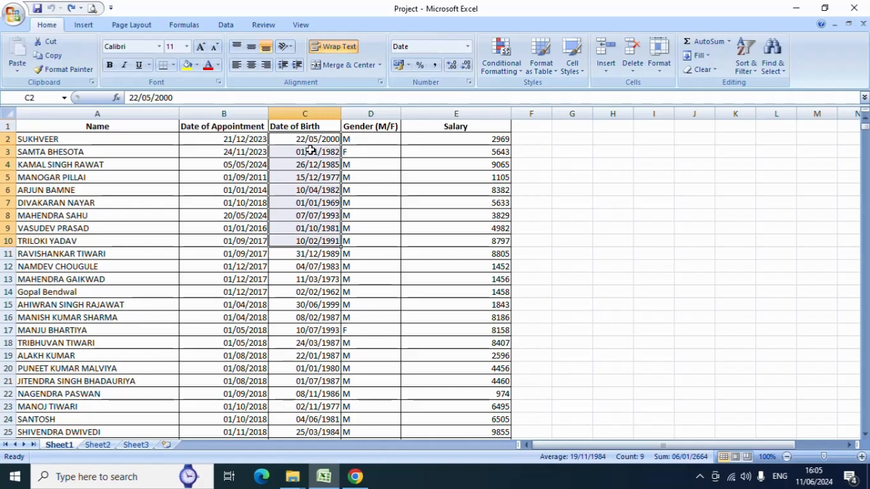
- Sort the whole table by Date of Birth from newest to oldest, expanding the selection
left_click(314, 112)
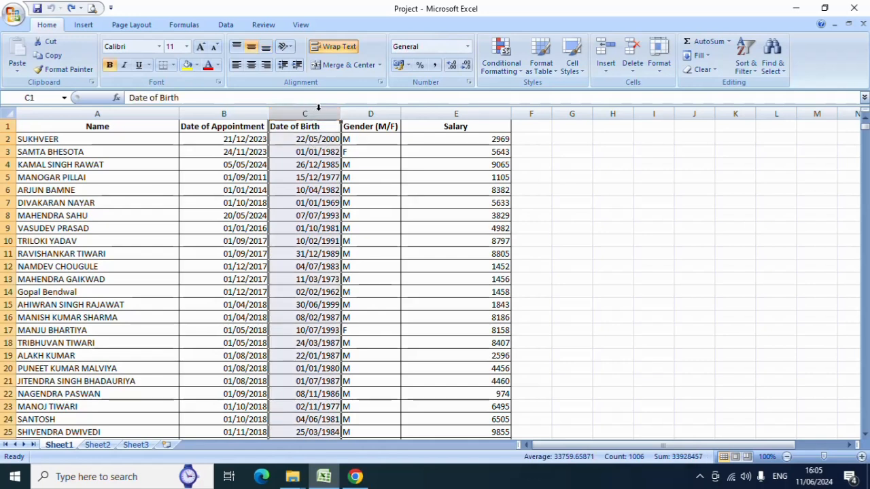
left_click(746, 59)
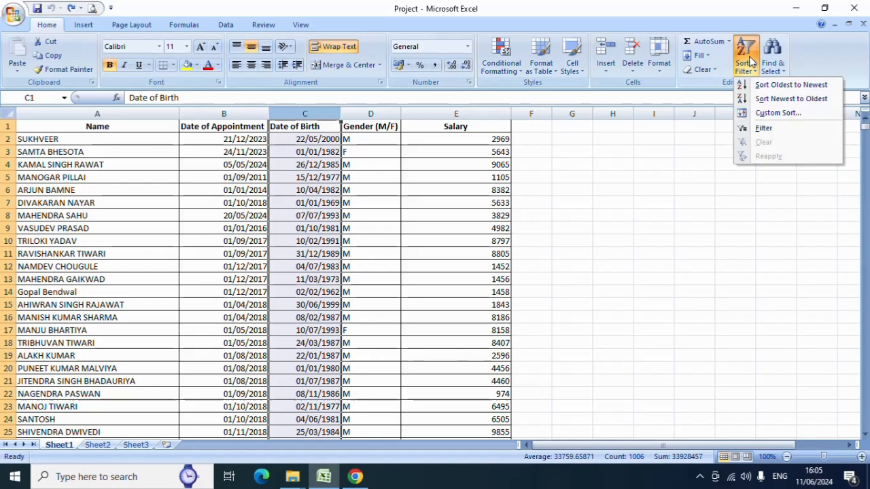
left_click(807, 101)
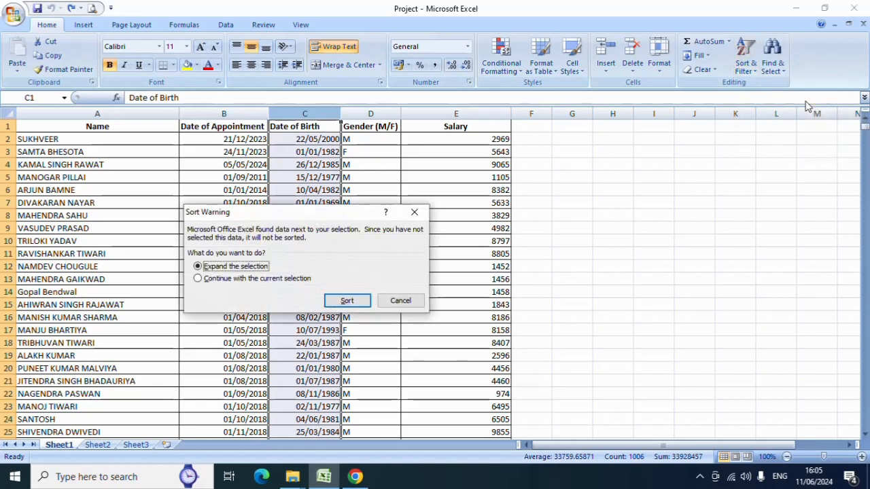
left_click(345, 303)
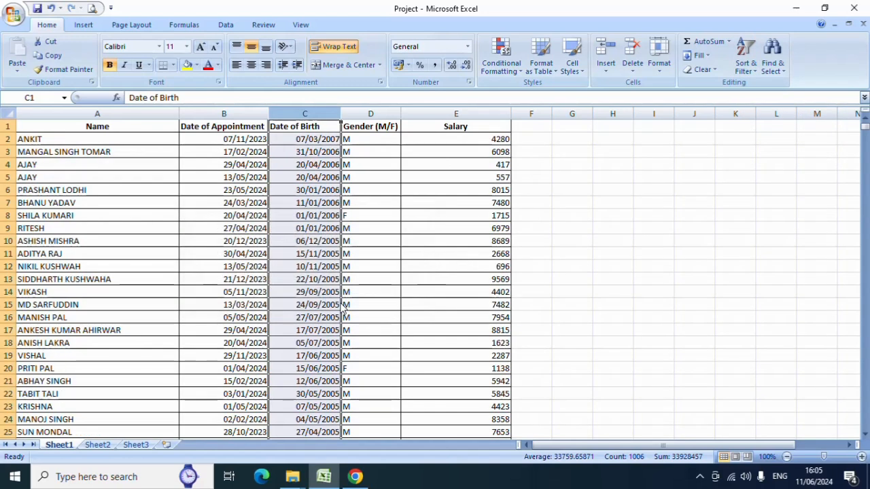
- Examine the order of the birth dates from the first record down to the last row of the table
left_click(329, 141)
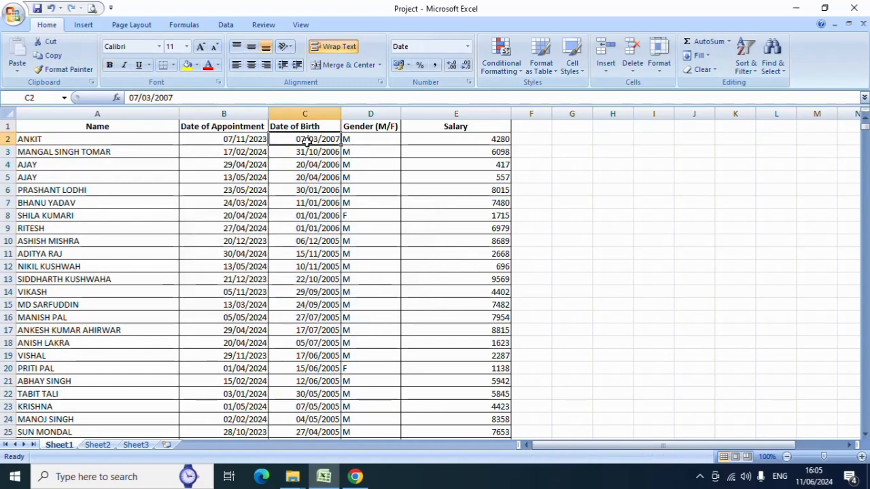
scroll(314, 214, "down", 20)
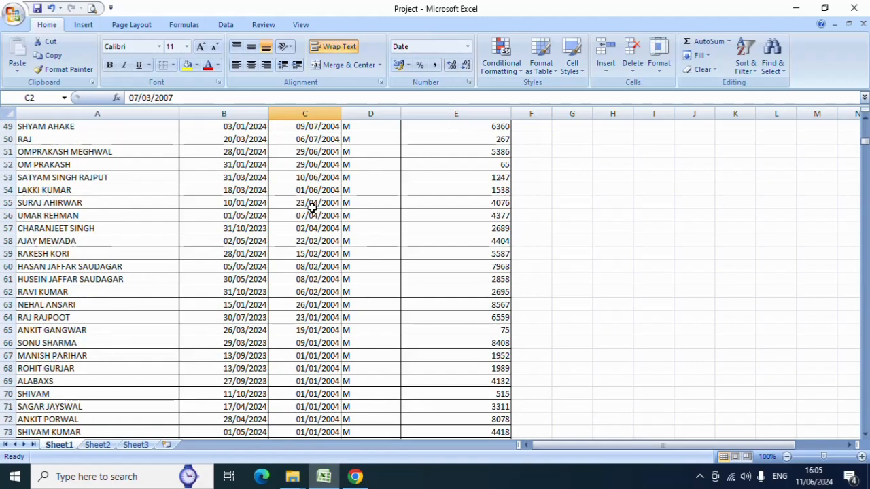
scroll(314, 213, "down", 20)
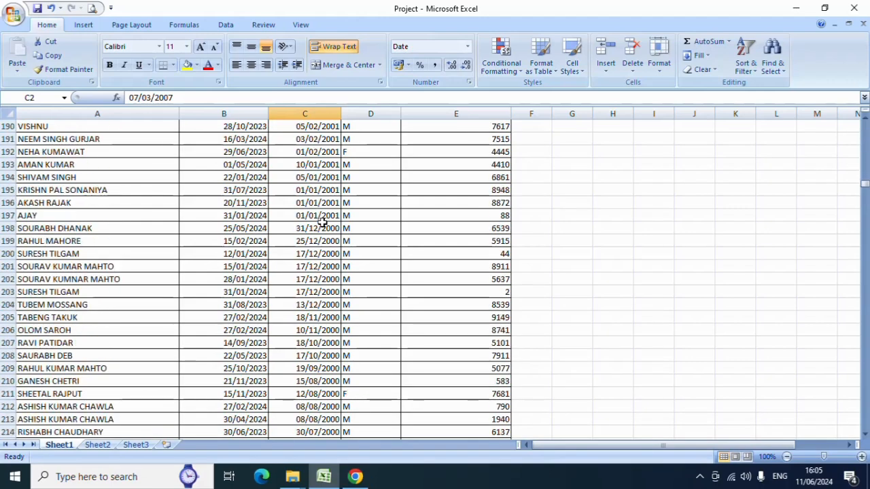
left_click_drag(866, 184, 866, 428)
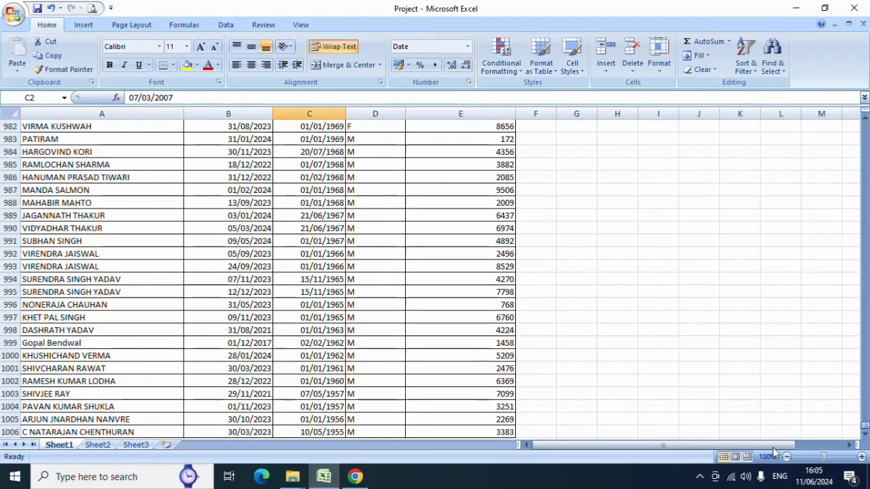
mouse_move(325, 433)
left_mouse_down()
mouse_move(324, 381)
mouse_move(326, 432)
left_mouse_up()
left_click_drag(866, 428, 866, 119)
- Undo the newest-to-oldest sort and sort the whole table by Date of Birth from oldest to newest, expanding the selection
key("ctrl+z")
scroll(476, 204, "up", 1)
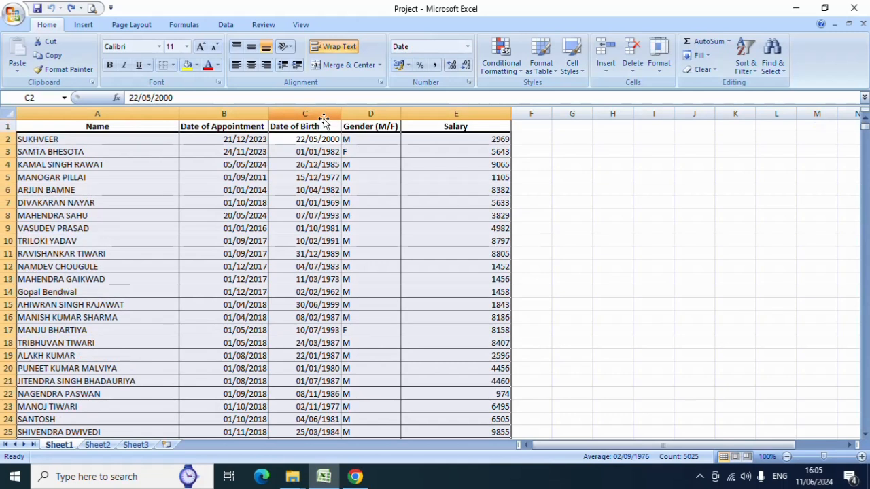
left_click(304, 113)
left_click(755, 69)
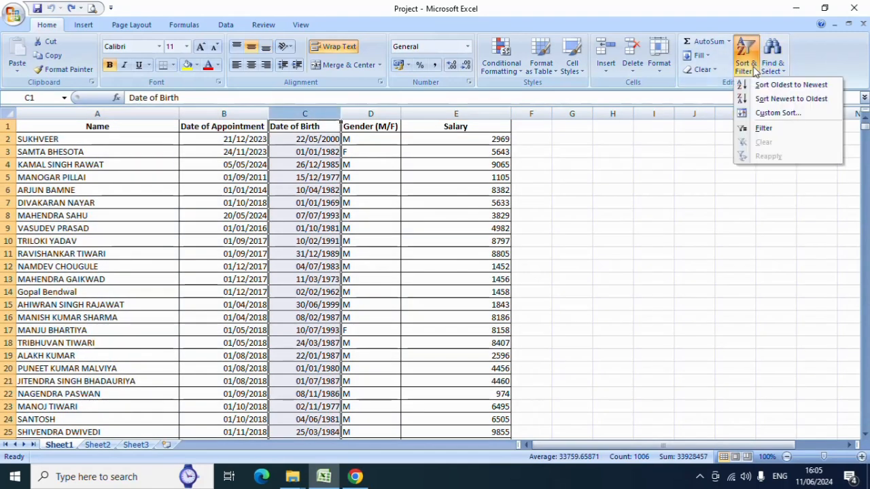
left_click(801, 86)
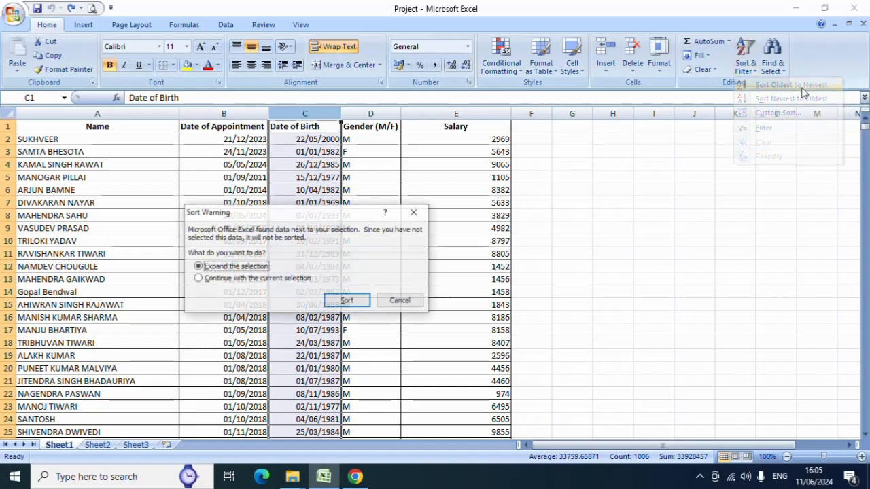
left_click(347, 302)
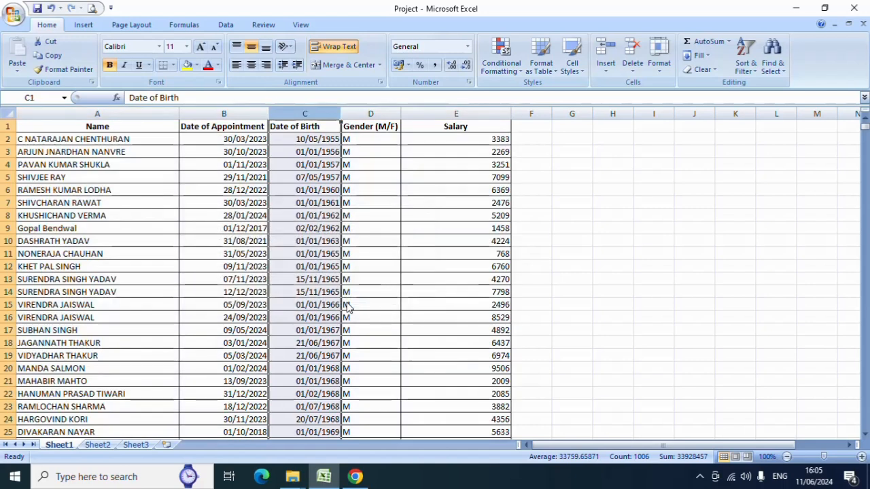
- Check the order of the sorted birth dates and undo the oldest-to-newest sort
left_click(328, 139)
left_click_drag(328, 161, 320, 330)
scroll(320, 330, "down", 20)
scroll(321, 320, "up", 20)
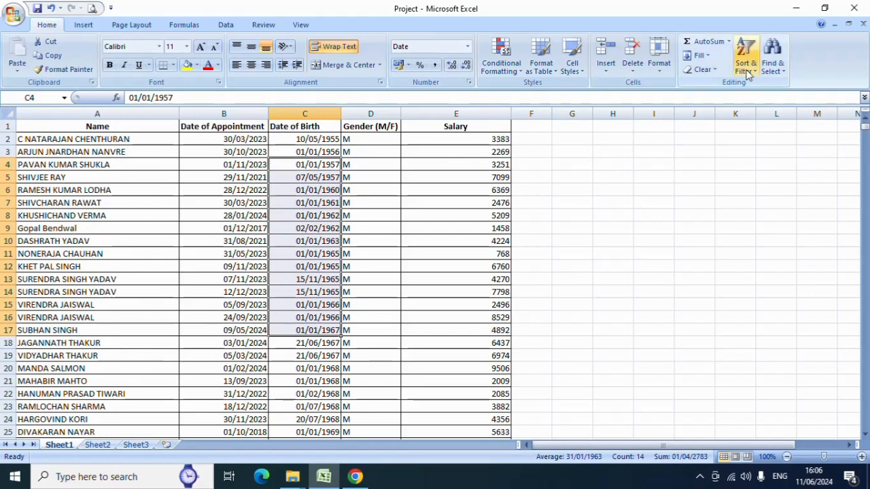
key("ctrl+z")
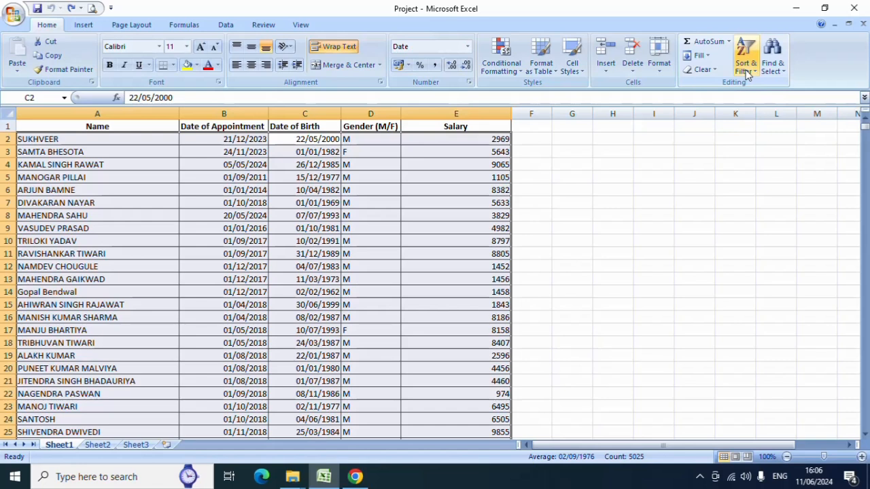
- Sort the whole table by Date of Appointment from newest to oldest, expanding the selection
left_click(239, 114)
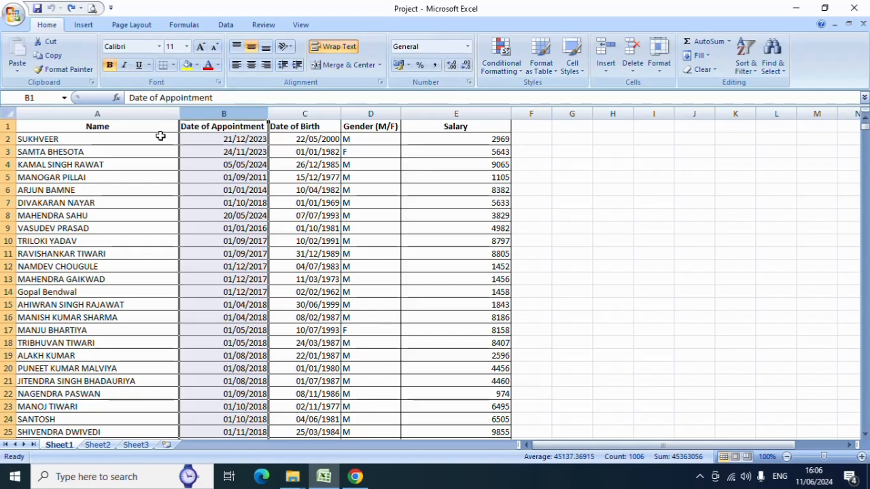
left_click(747, 65)
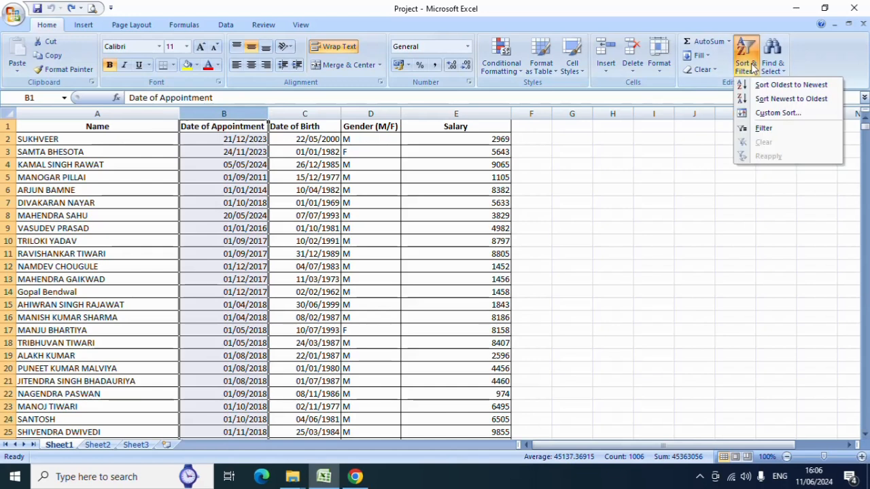
left_click(802, 100)
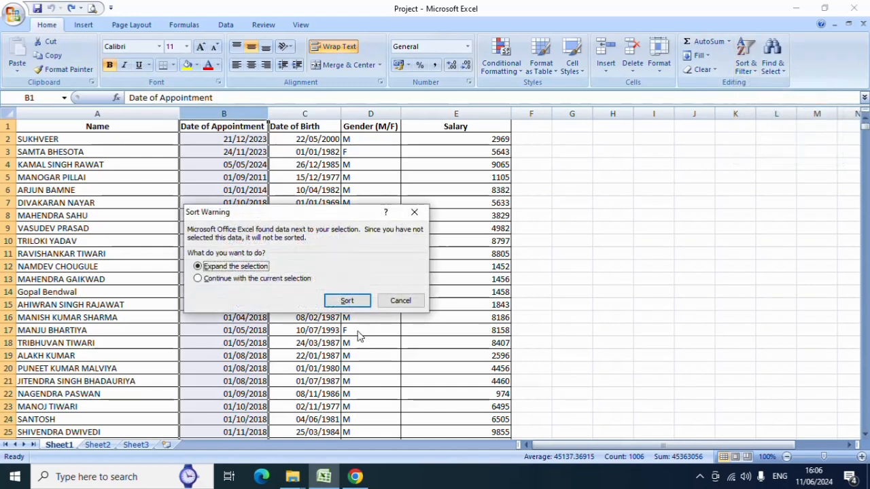
left_click(354, 301)
- Examine the order of the appointment dates from the first record down to the last row of the table
left_click_drag(239, 140, 231, 230)
scroll(233, 241, "down", 7)
left_click(233, 239)
scroll(253, 249, "down", 20)
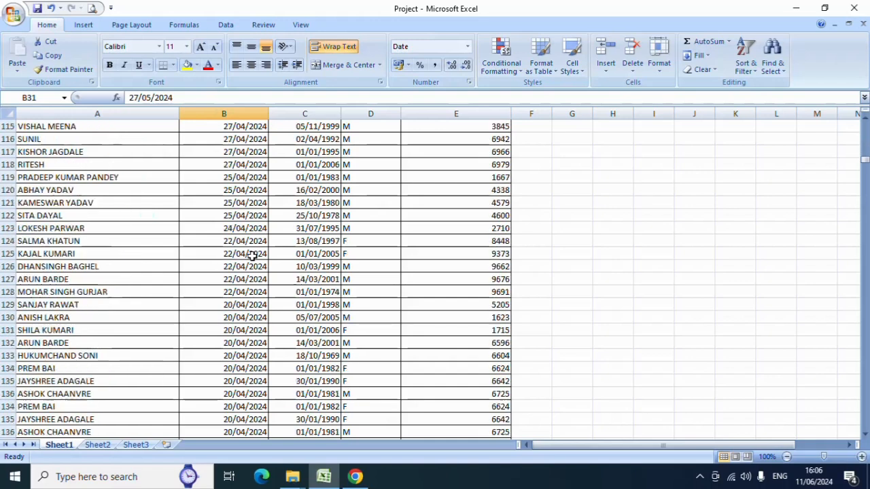
left_click(262, 254)
left_click_drag(866, 172, 865, 425)
left_click(250, 433)
scroll(276, 377, "down", 4)
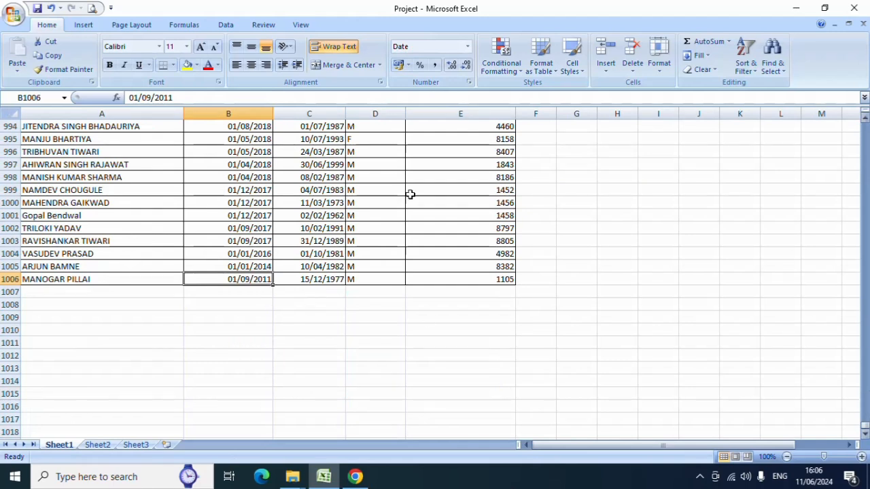
- Undo the newest-to-oldest sort and sort the whole table by Date of Appointment from oldest to newest, expanding the selection
key("ctrl+shift+Up")
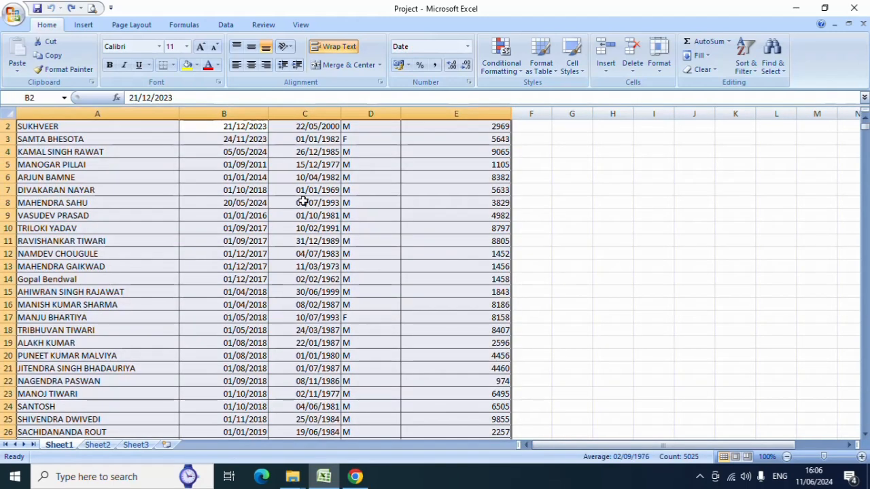
left_click(746, 54)
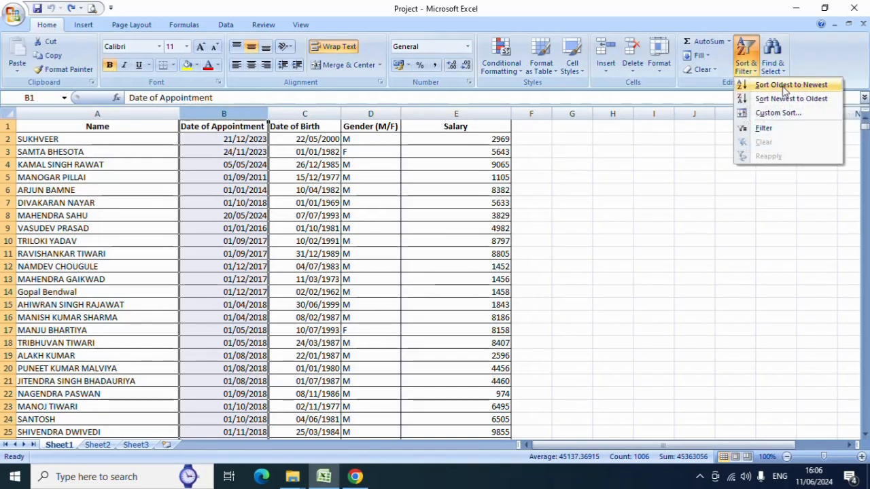
left_click(785, 91)
left_click(350, 303)
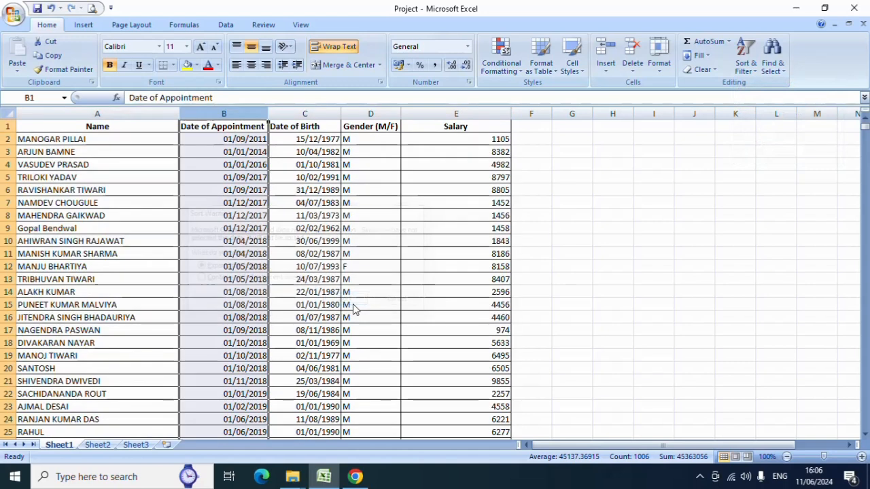
- Check the order of the appointment dates in the first three records
left_click(249, 140)
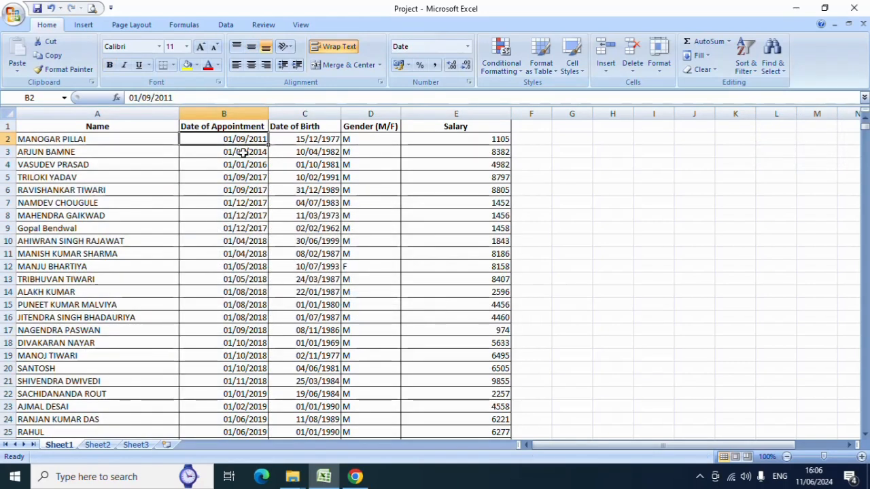
left_click(243, 153)
left_click(240, 165)
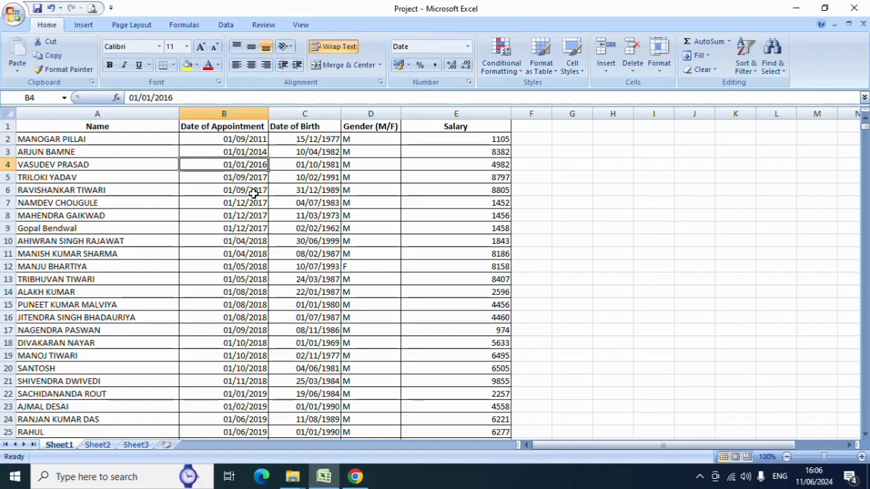
- Undo the oldest-to-newest sort and sort the whole table by Salary from smallest to largest, expanding the selection
key("ctrl+z")
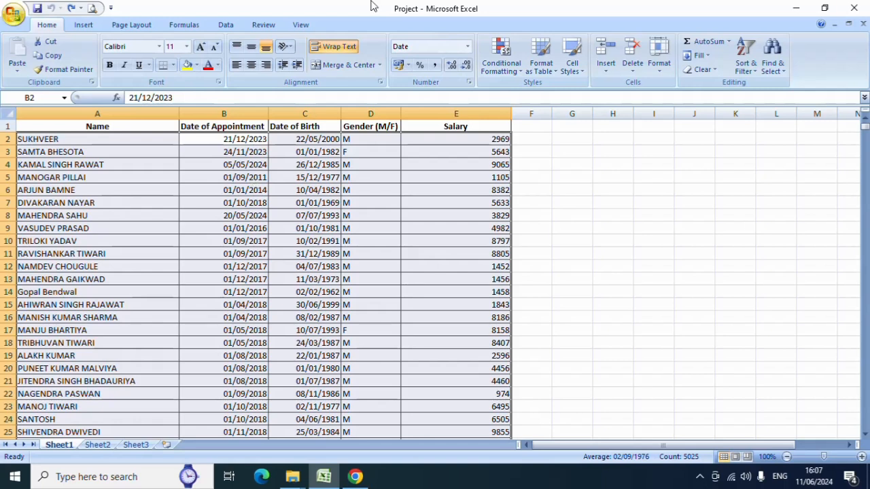
left_click(471, 141)
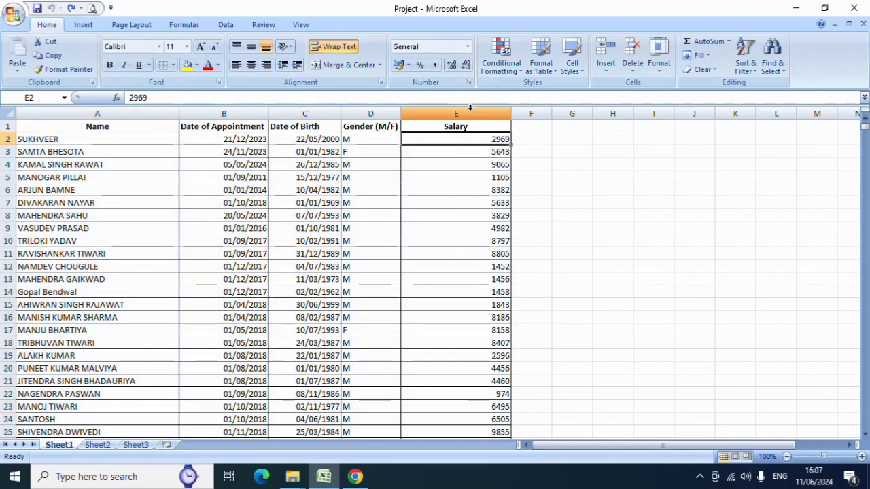
left_click(470, 113)
left_click(745, 62)
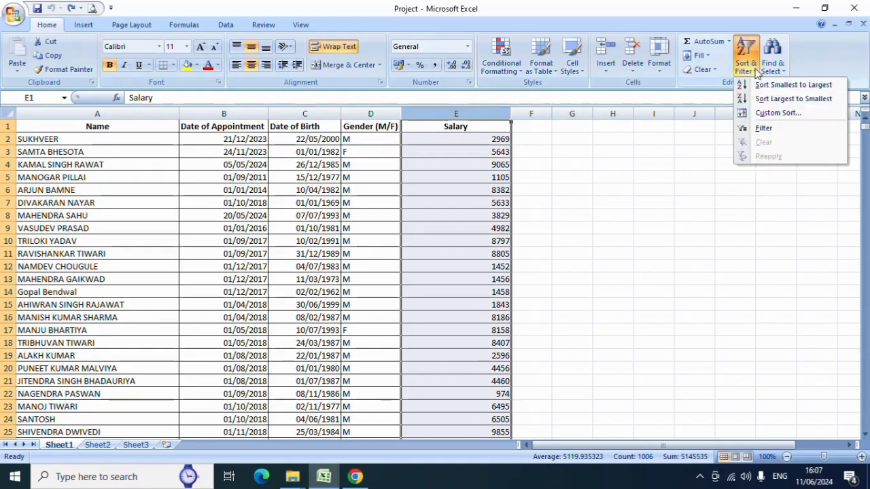
left_click(816, 86)
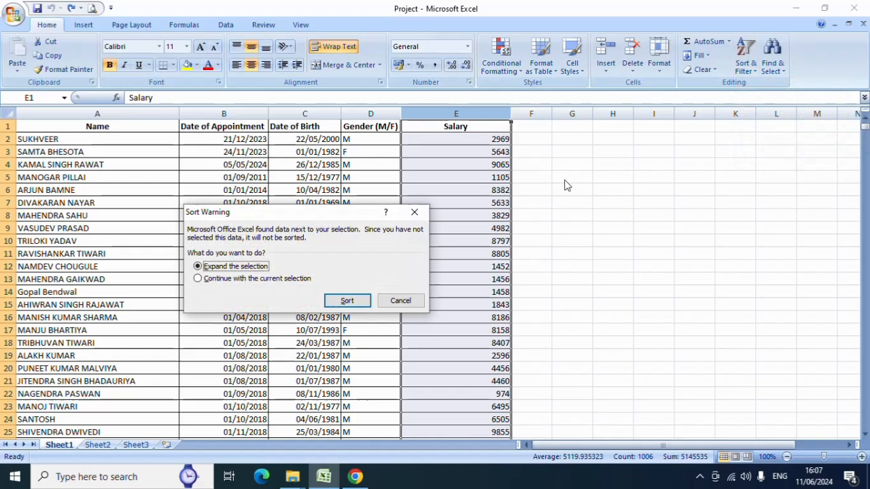
left_click(347, 301)
- Check the salary order from the first record down through the table and undo the smallest-to-largest sort
left_click_drag(436, 139, 204, 140)
scroll(442, 224, "down", 20)
scroll(470, 249, "down", 19)
left_click(470, 241)
left_click_drag(865, 172, 864, 124)
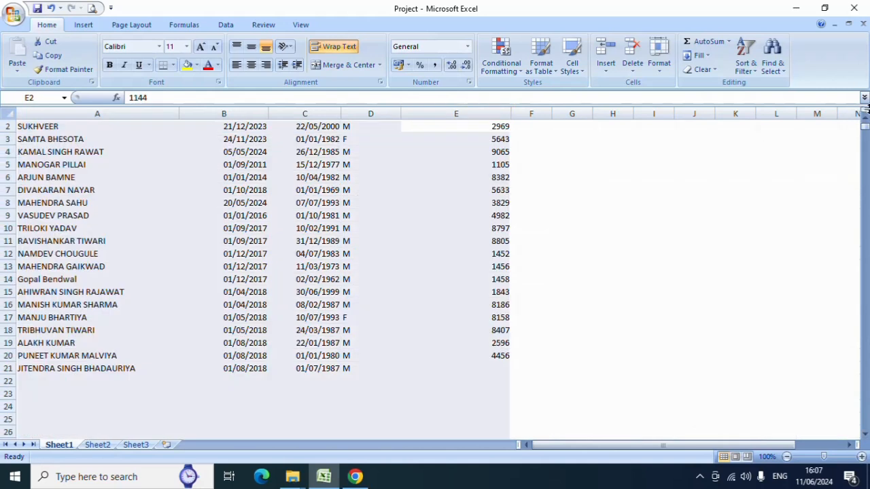
scroll(356, 203, "up", 1)
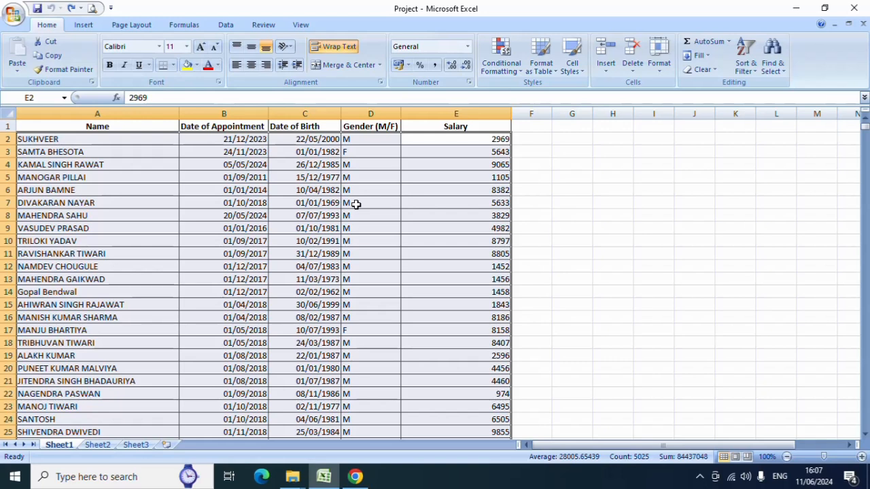
- Turn on filtering for the header row from Name to Salary
left_click(746, 61)
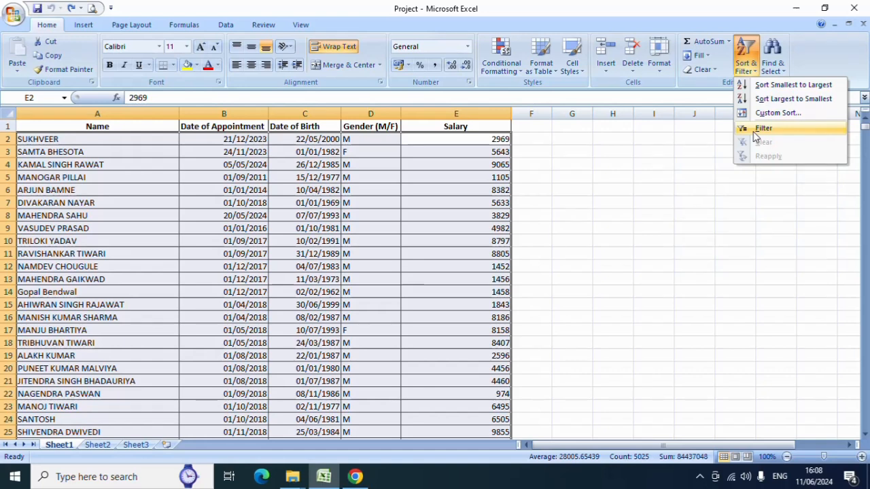
left_click(290, 253)
left_click(51, 136)
left_click_drag(54, 127, 430, 128)
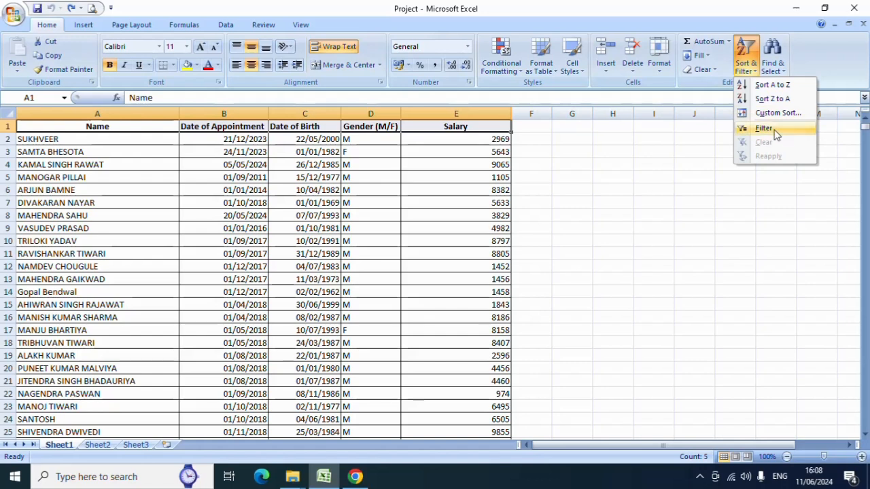
left_click(776, 133)
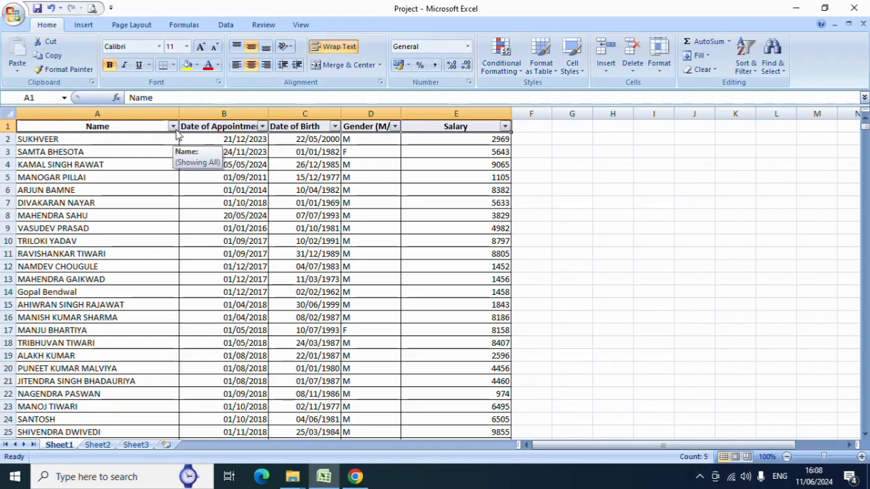
left_click(208, 164)
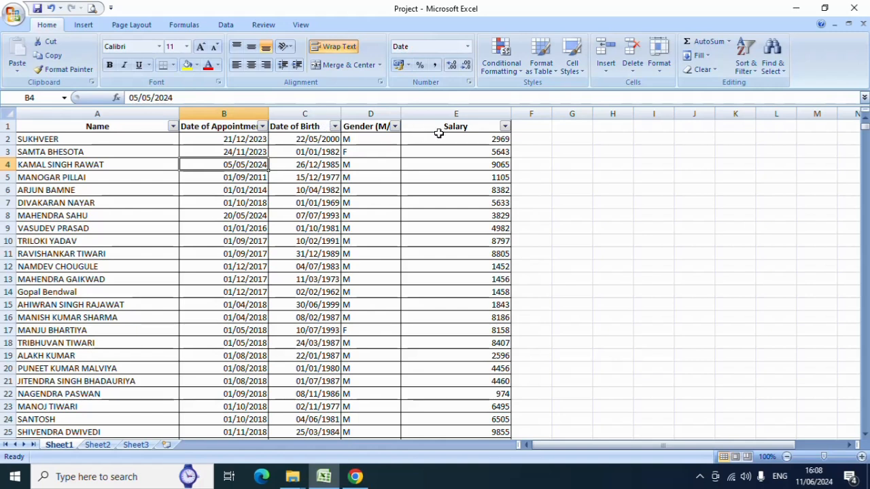
- Filter the Salary column to show only the values 9788, 9855 and 9861, and highlight the matching records
left_click(506, 127)
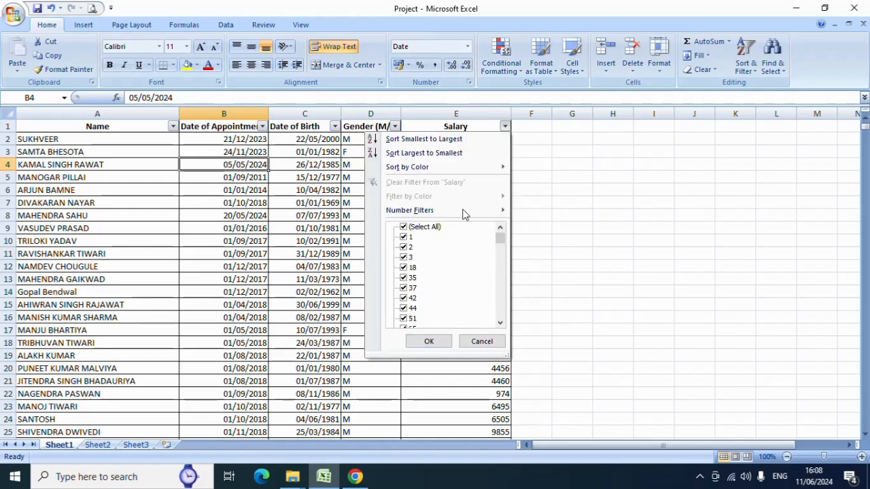
left_click(421, 230)
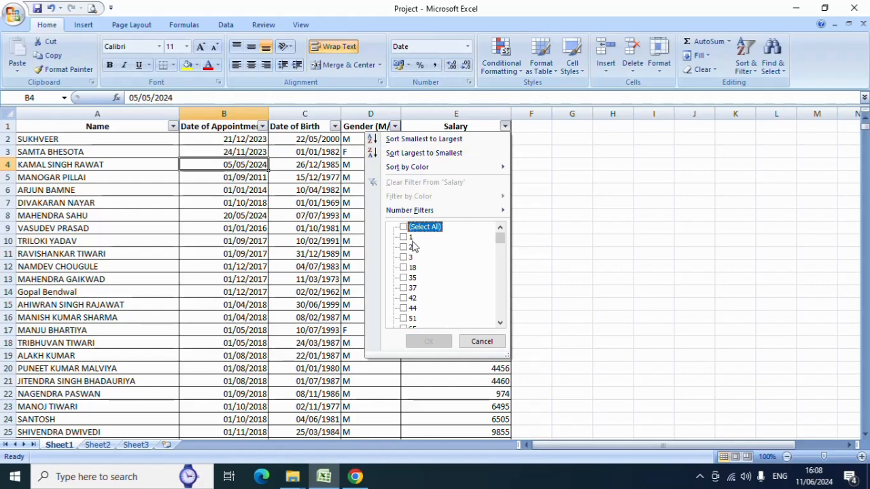
left_click_drag(500, 244, 499, 314)
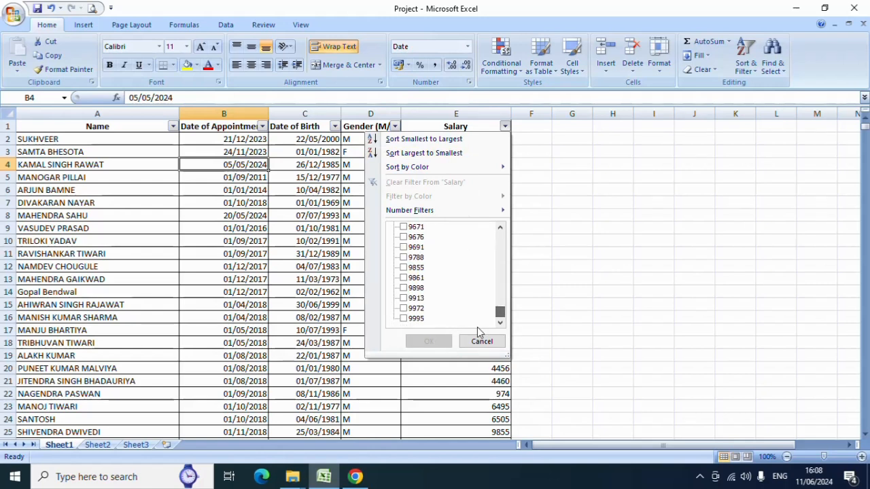
left_click(417, 258)
left_click(416, 268)
left_click(416, 278)
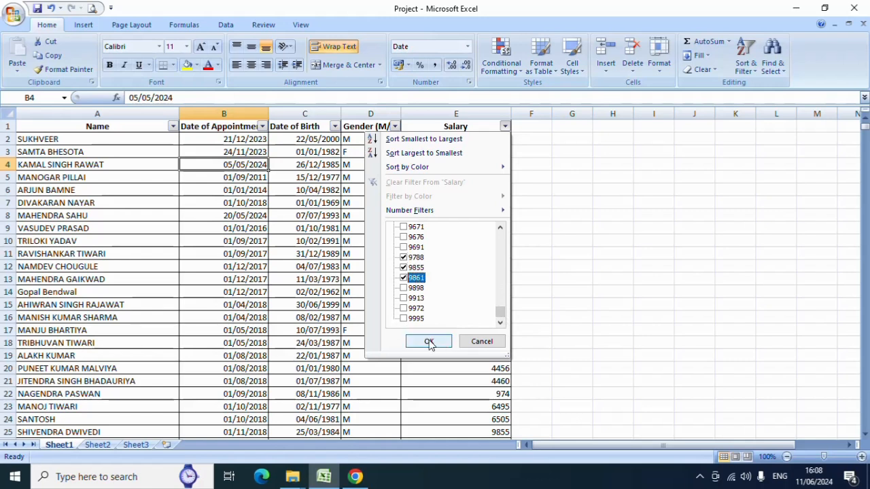
left_click(428, 342)
left_click_drag(471, 141, 101, 164)
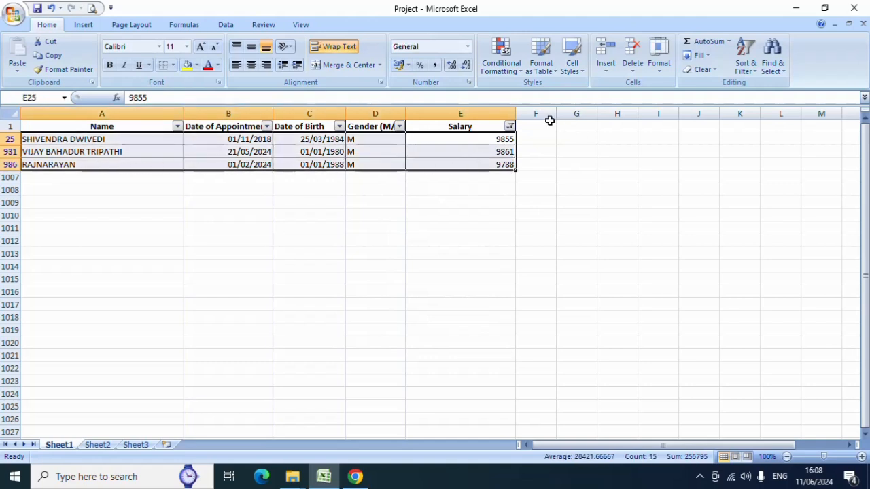
- Add the value 9898 to the Salary column's filter selection
left_click(510, 126)
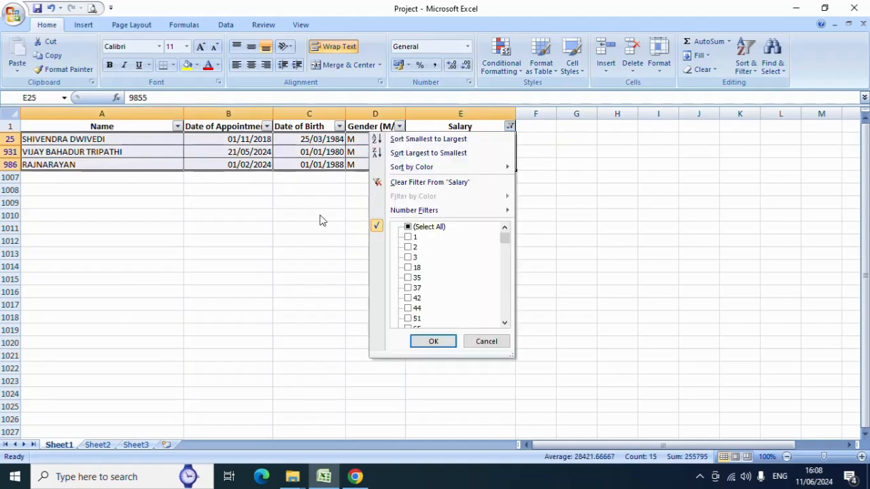
left_click_drag(506, 238, 503, 347)
left_click(417, 288)
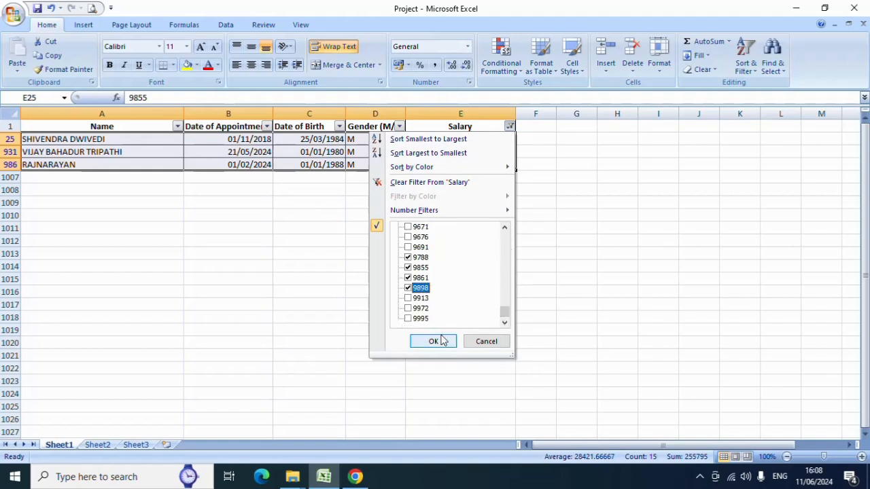
left_click(439, 341)
- Reselect all values in the Salary filter to show every record again
left_click(509, 127)
left_click(422, 228)
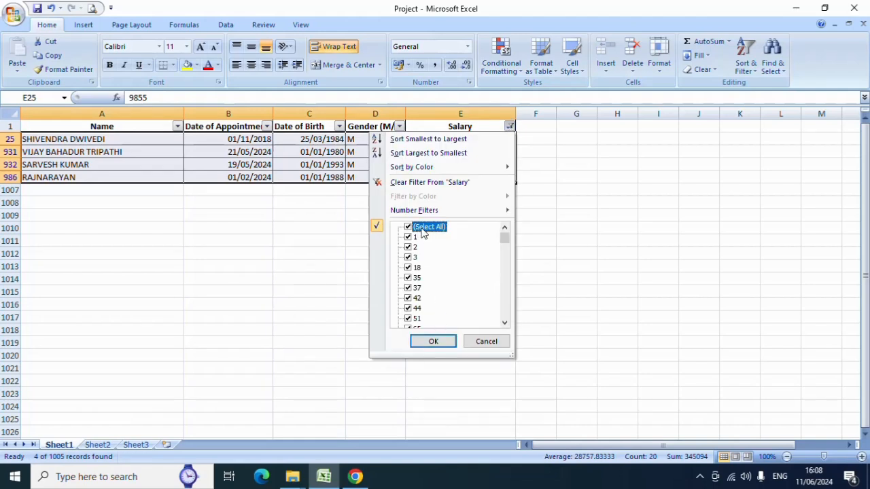
left_click(434, 342)
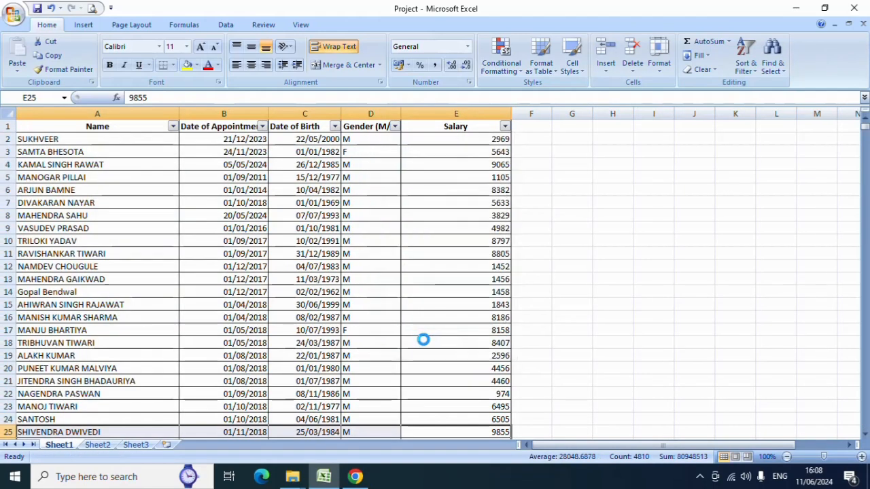
- Filter the Salary column to values greater than 9000 and look through the matching records
left_click(505, 127)
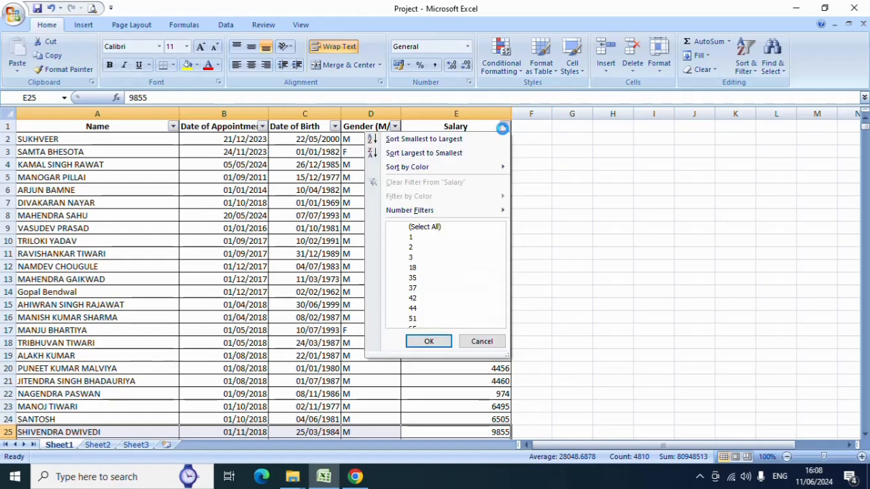
mouse_move(474, 213)
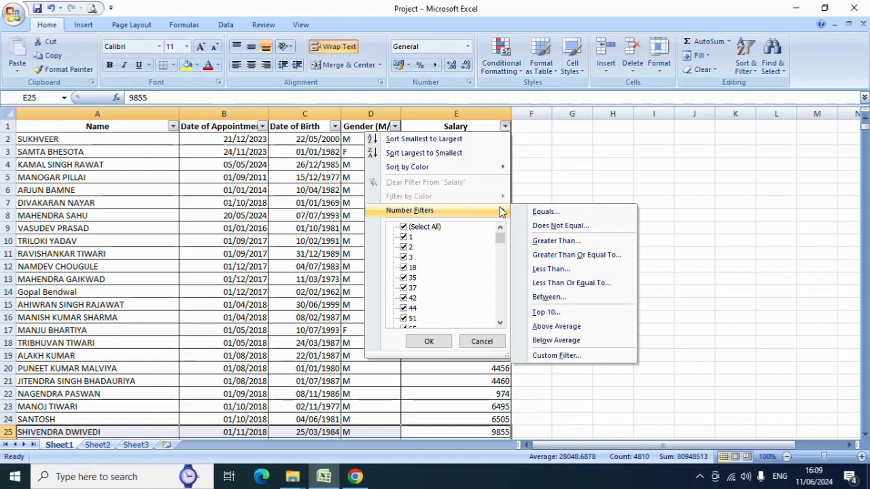
left_click(556, 241)
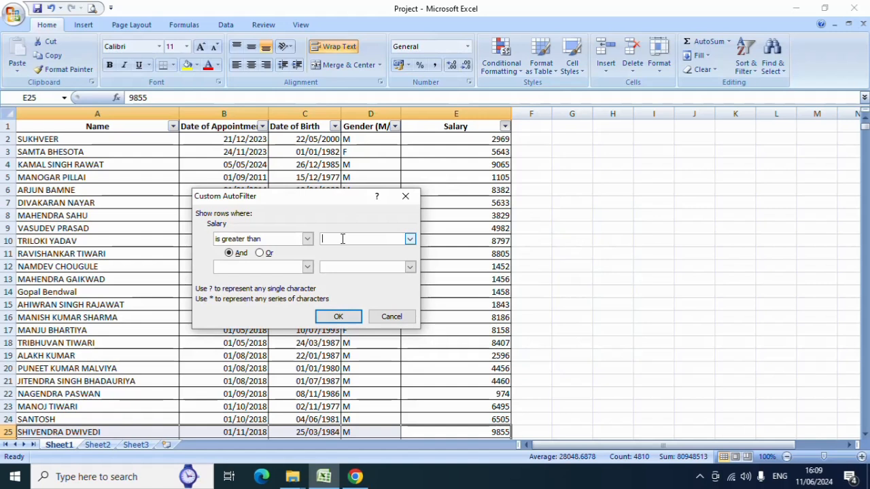
type("100")
type("9000")
left_click(337, 317)
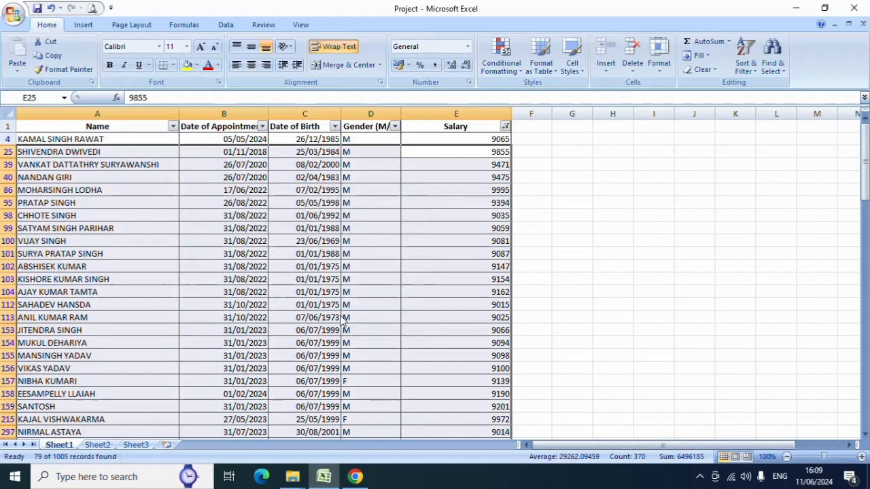
left_click(459, 192)
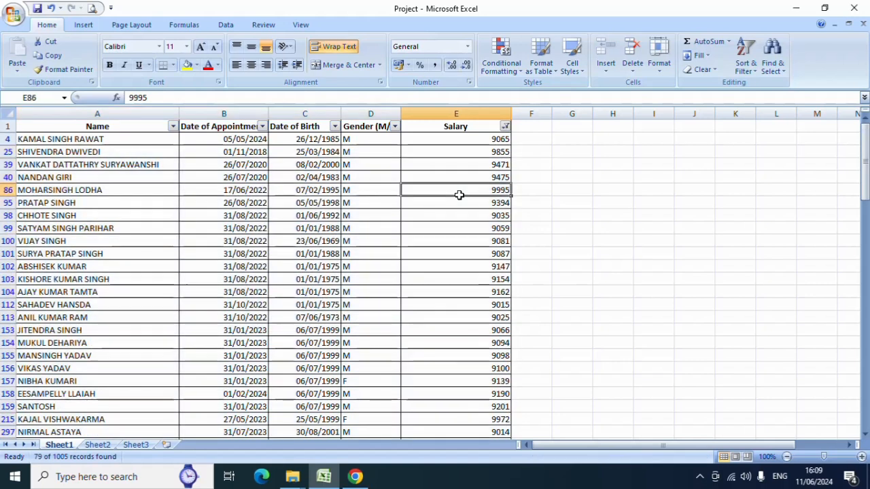
scroll(461, 196, "down", 3)
scroll(460, 202, "up", 3)
scroll(470, 205, "down", 1)
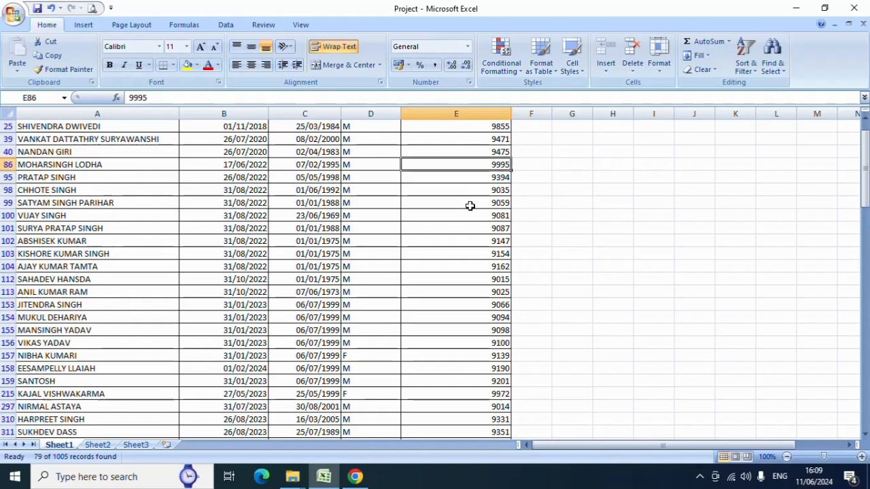
scroll(469, 206, "down", 13)
scroll(469, 212, "up", 14)
- Change the Salary filter to values less than 100 and highlight the matching records and their salaries
left_click(505, 126)
mouse_move(524, 211)
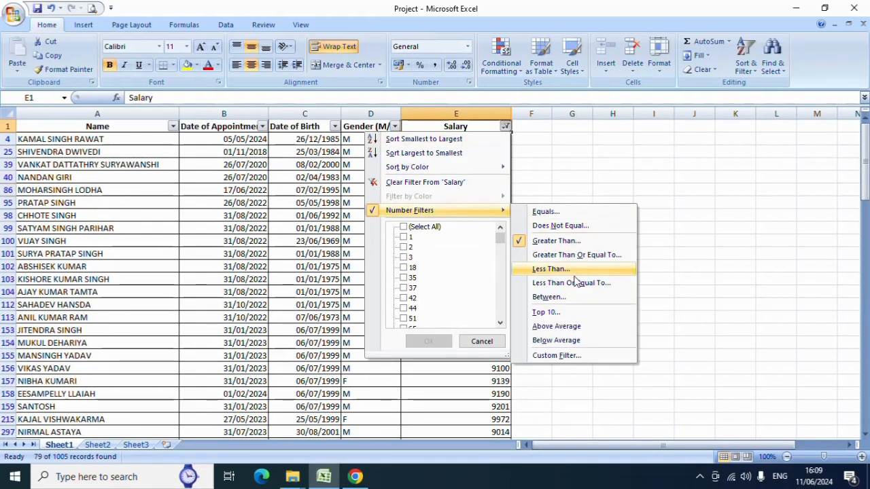
left_click(552, 270)
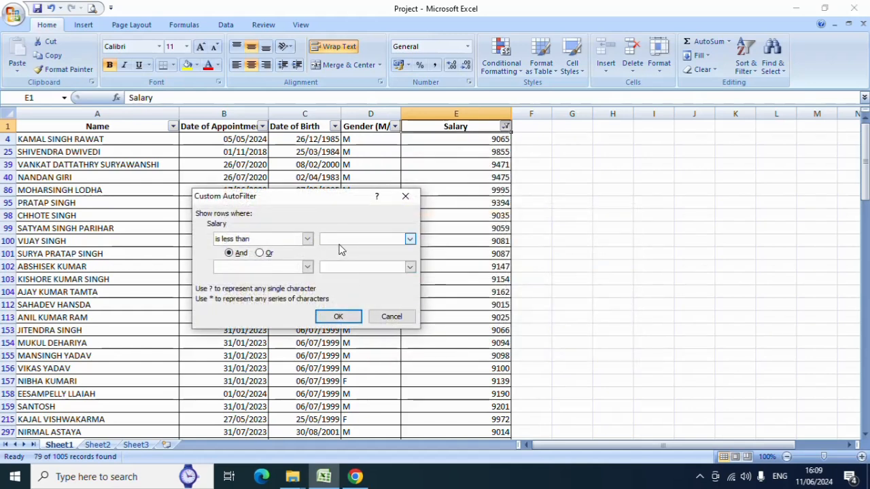
type("100")
left_click(339, 317)
left_click_drag(435, 144, 106, 277)
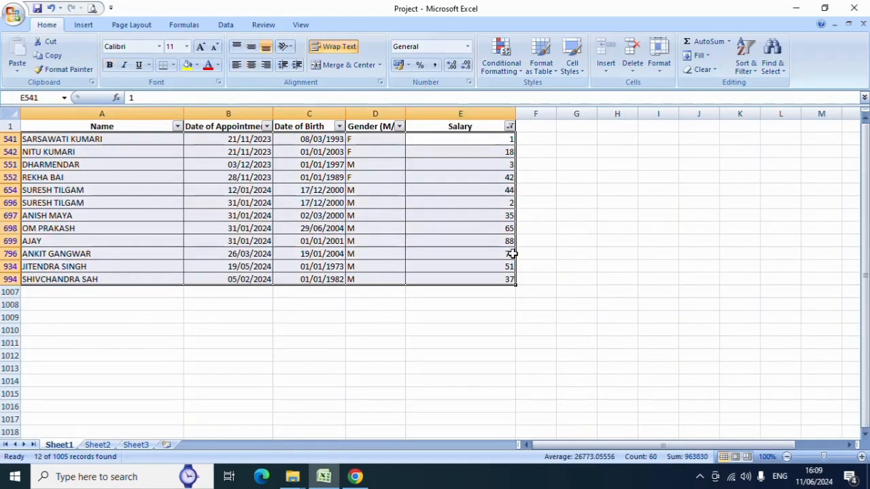
left_click_drag(449, 141, 458, 274)
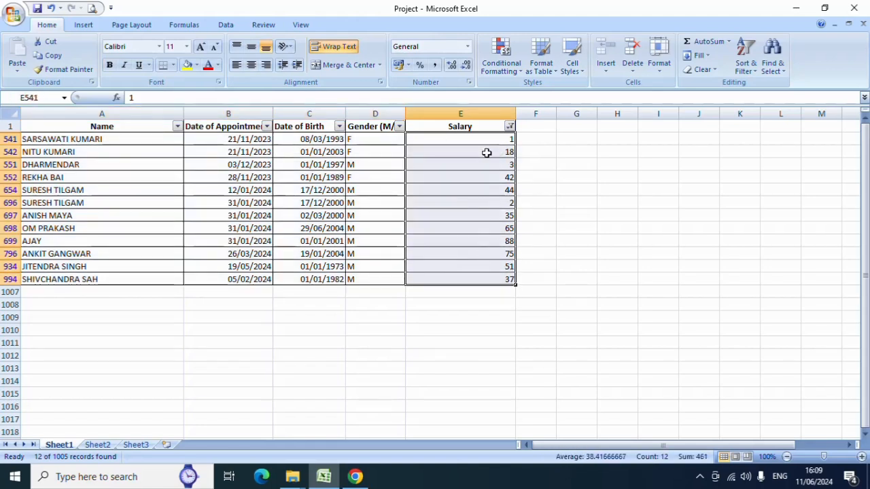
- Change the Salary filter to values between 5000 and 5200 and highlight the matching records
left_click(509, 127)
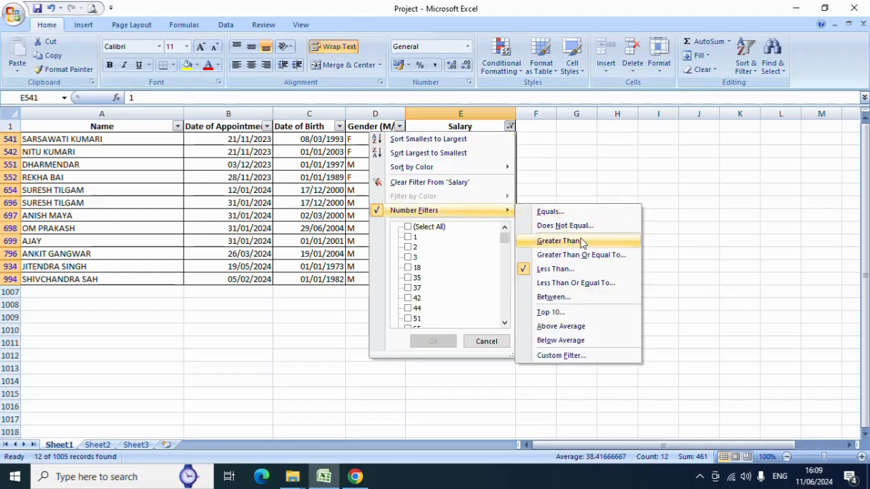
left_click(560, 299)
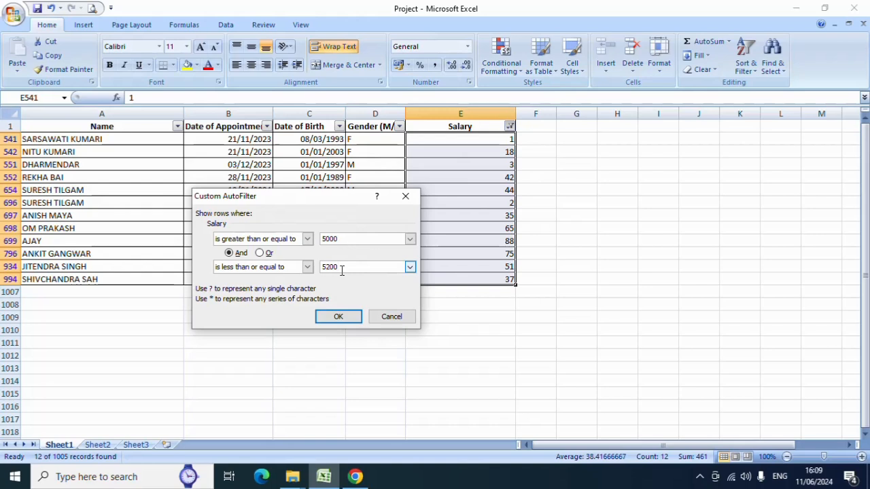
left_click(354, 317)
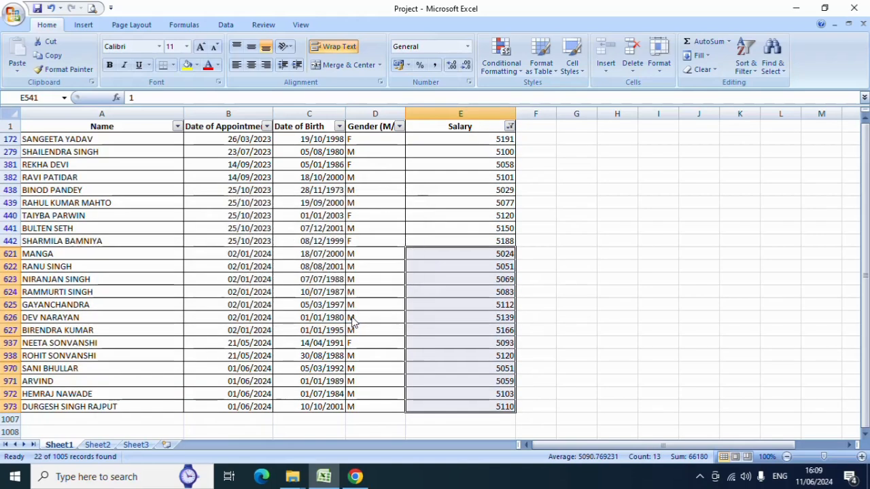
left_click_drag(438, 141, 68, 406)
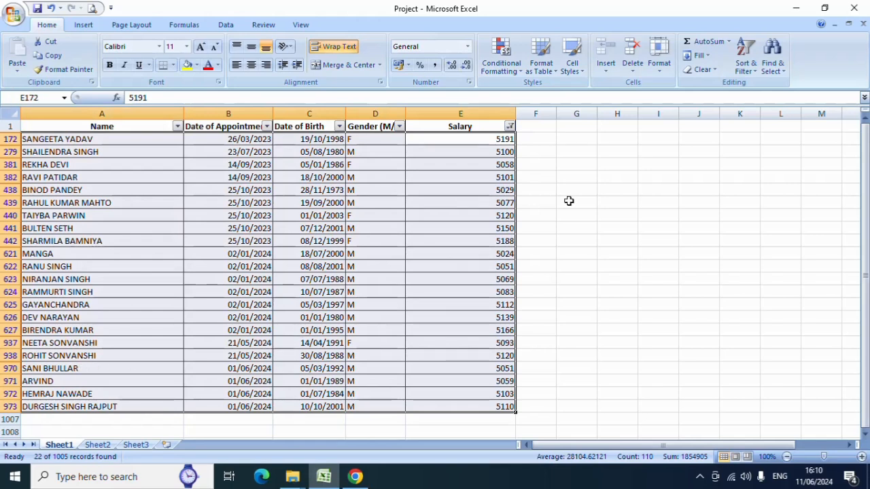
left_click(536, 127)
- Change the Salary filter to show only records with below-average salaries
left_click(510, 126)
mouse_move(456, 211)
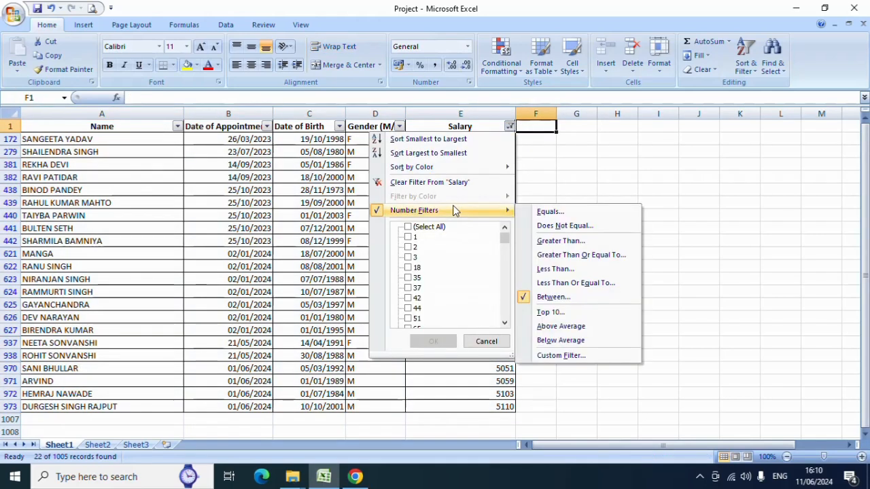
left_click(576, 345)
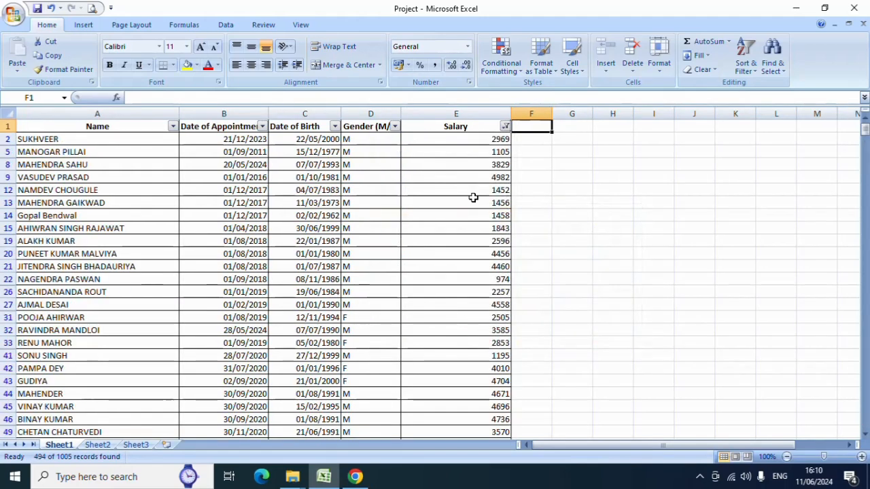
- Change the Salary filter to the top 10 items and highlight the matching salaries
scroll(472, 187, "down", 15)
scroll(475, 184, "down", 11)
scroll(480, 202, "up", 20)
left_click(505, 127)
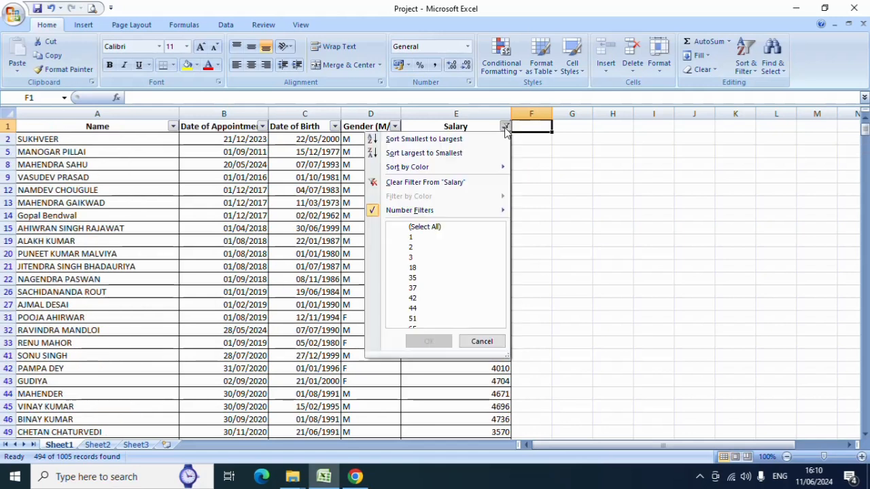
mouse_move(447, 210)
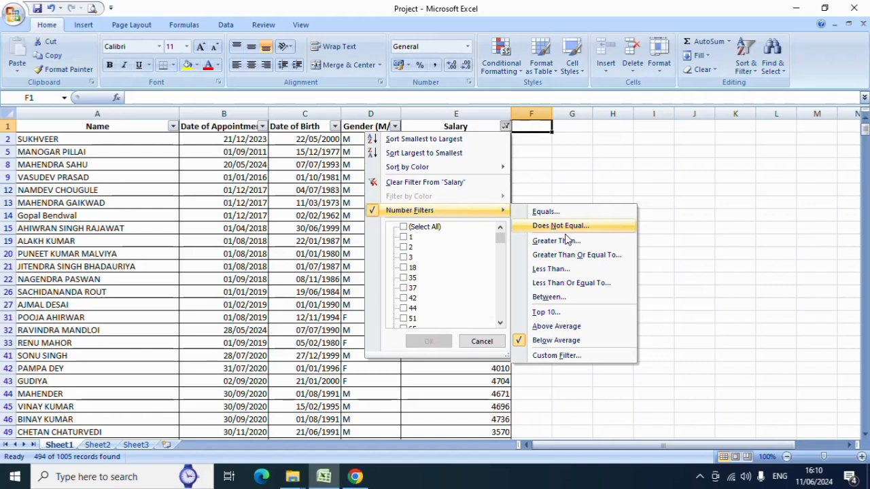
left_click(548, 312)
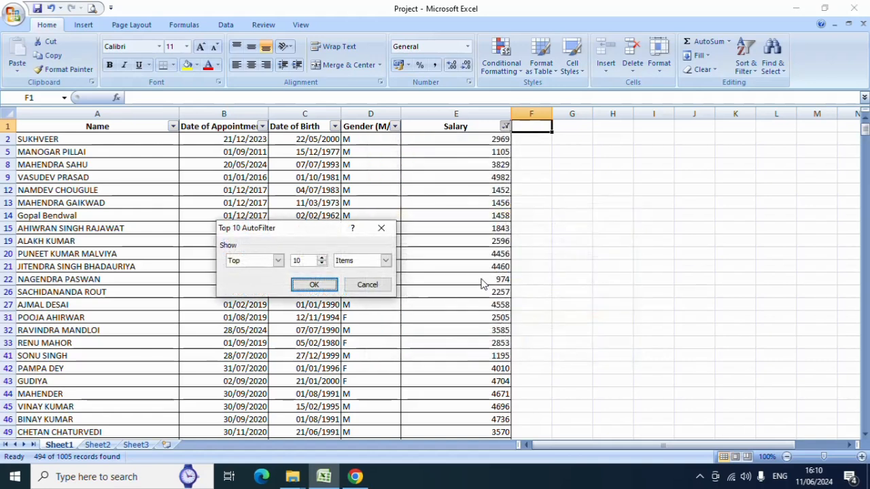
left_click(315, 287)
left_click_drag(456, 140, 478, 255)
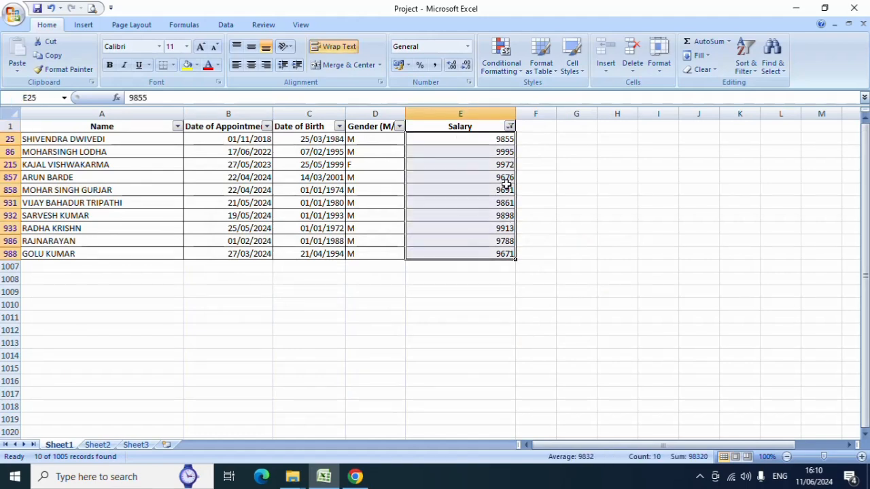
- Remove the filter from the employee table and select the header cells from Name to Salary
left_click(509, 127)
mouse_move(483, 210)
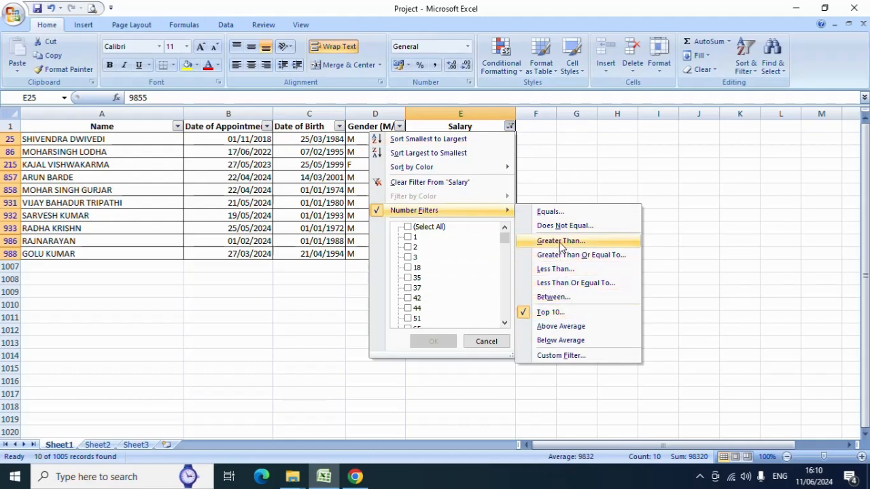
left_click(274, 234)
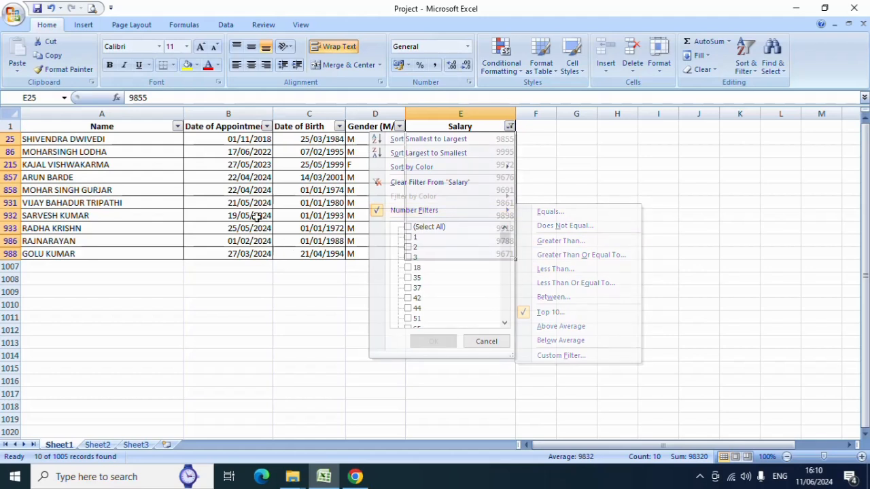
left_click(225, 25)
left_click(333, 55)
left_click_drag(462, 127, 153, 126)
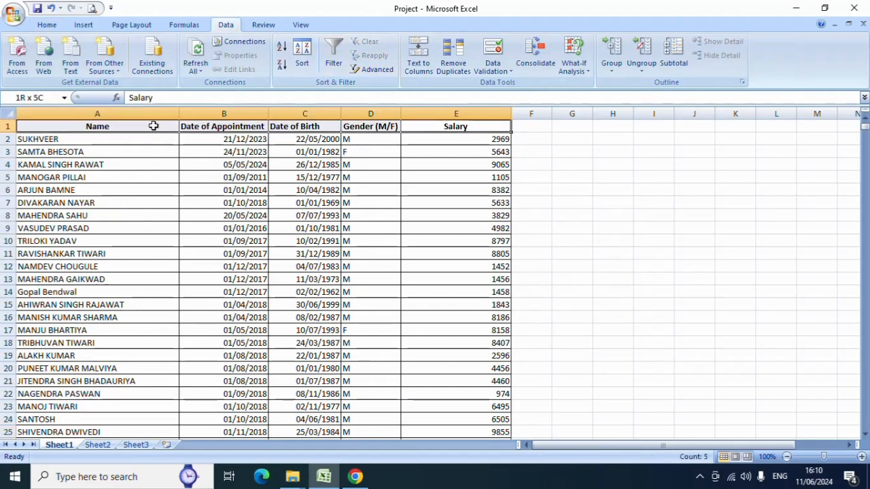
- Fill the salaries in E7:E10 with yellow and those in E27:E32 with light green
left_click_drag(455, 202, 444, 334)
left_click(47, 24)
left_click(187, 64)
scroll(398, 256, "down", 5)
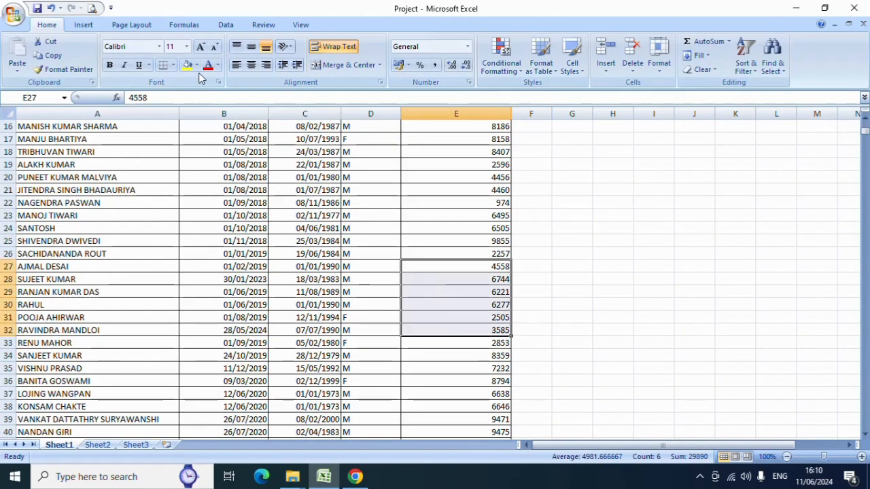
left_click(196, 65)
left_click(236, 164)
- Fill a salary cell further down the list with dark red
scroll(404, 253, "down", 13)
left_click(403, 253)
left_click(196, 65)
left_click(190, 164)
- Fill salary cell E86 with light olive green and cell E91 with tan
scroll(476, 328, "down", 5)
left_click(476, 328)
left_click(196, 65)
left_click(237, 165)
left_click(463, 394)
left_click(197, 65)
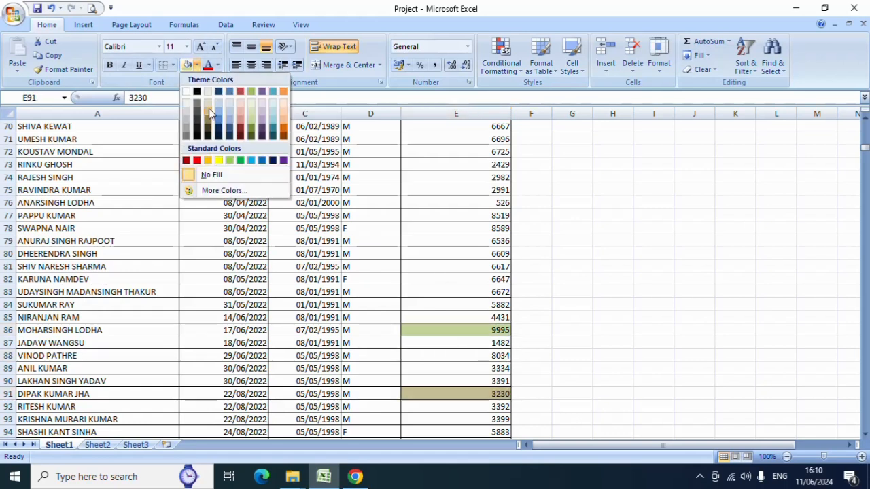
left_click(211, 114)
- Turn on filtering for the table's whole header row
scroll(425, 202, "up", 9)
left_click_drag(865, 144, 819, 136)
left_click(8, 127)
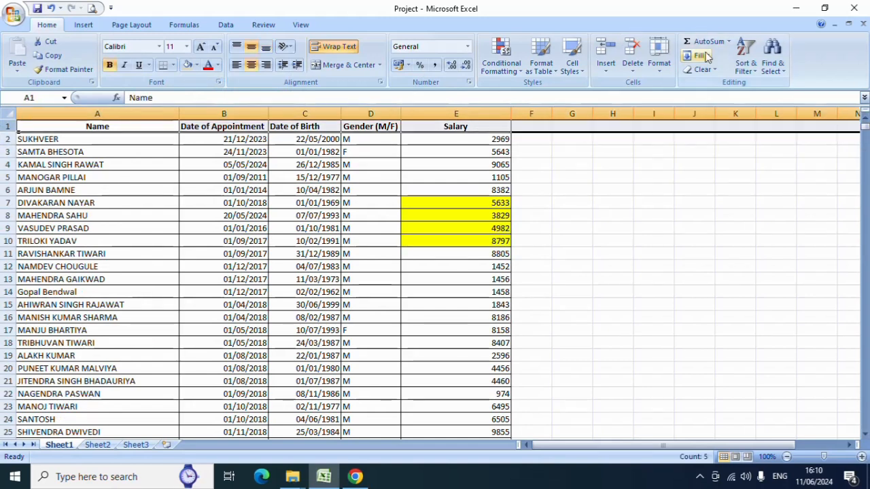
left_click(746, 54)
left_click(765, 130)
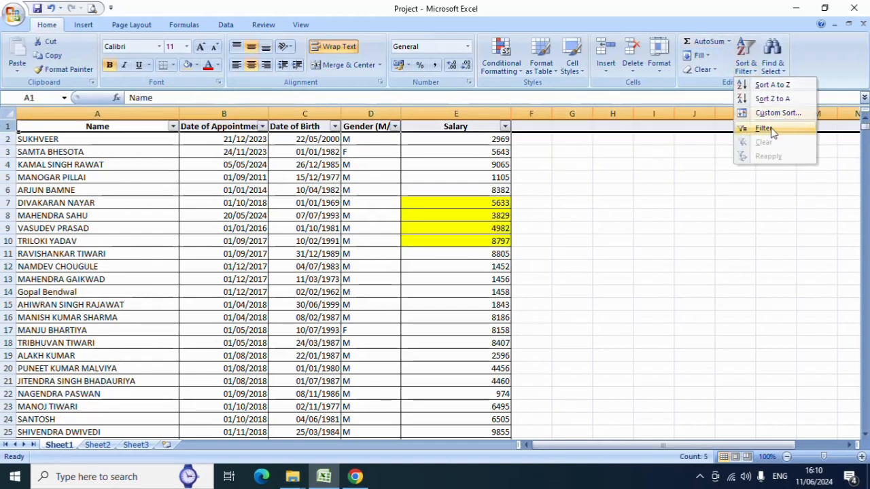
- Filter the Salary column by the yellow cell color and highlight the matching records
left_click(505, 127)
mouse_move(396, 210)
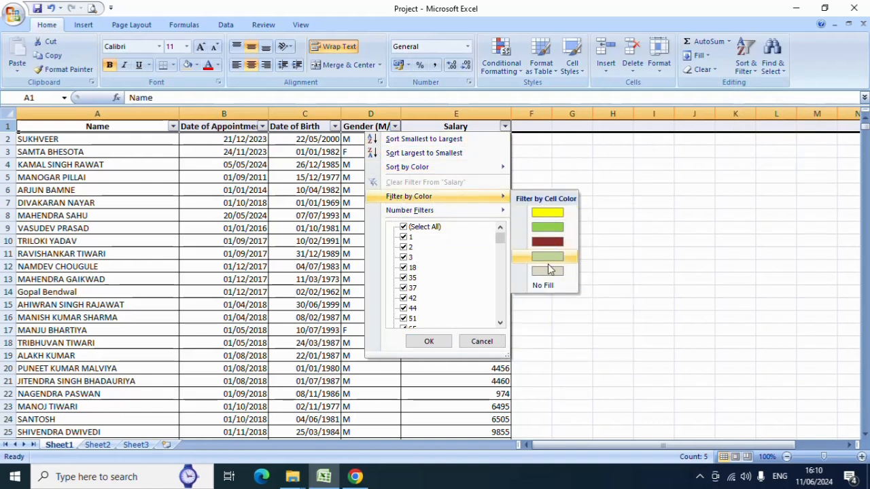
left_click(547, 212)
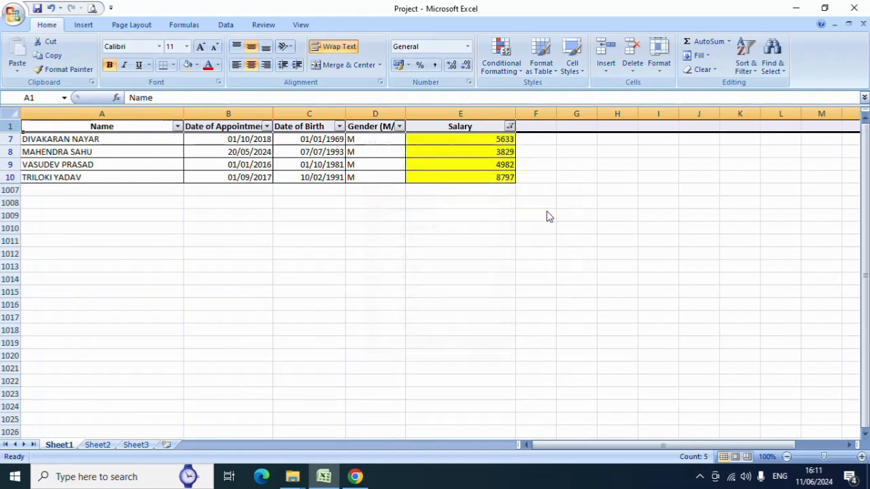
left_click_drag(455, 144, 123, 175)
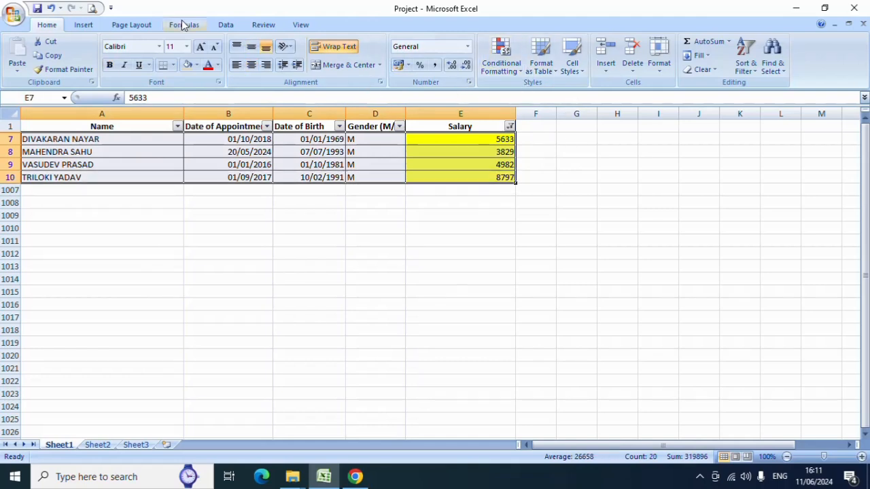
- Remove the salary color filter, and turn filtering on and off again for the header row
left_click(226, 24)
left_click(334, 54)
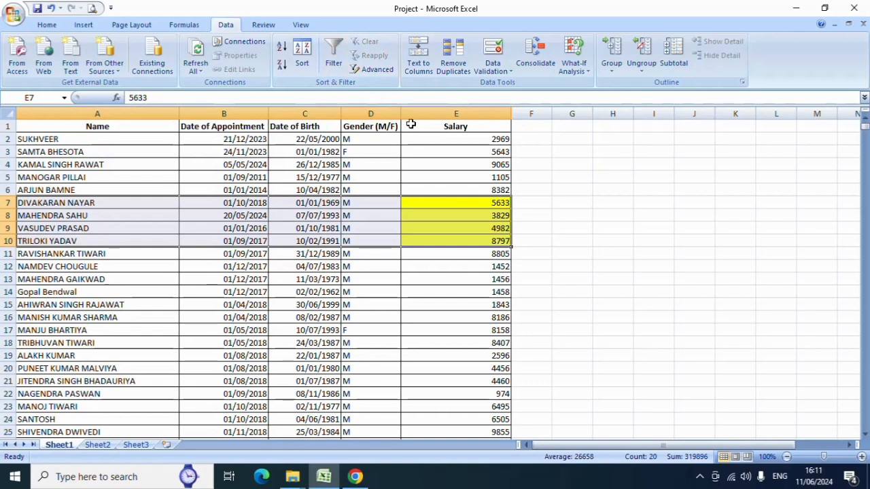
left_click_drag(454, 126, 178, 126)
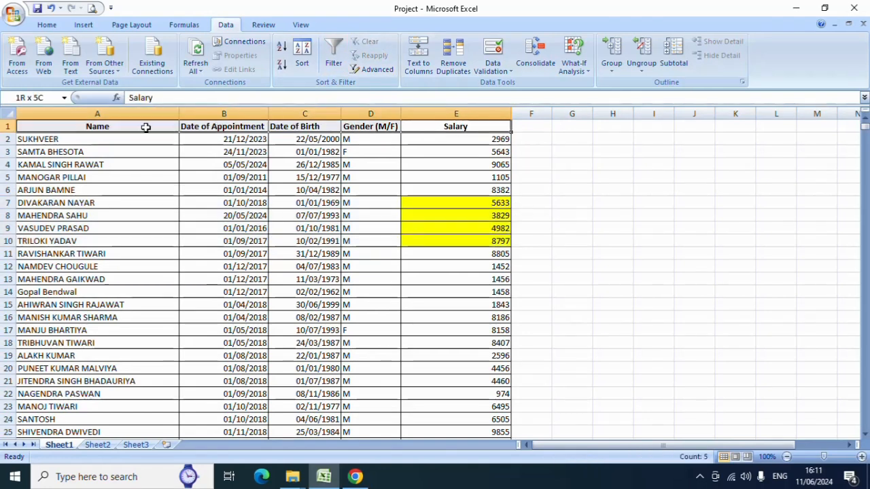
left_click(156, 152)
left_click_drag(140, 126, 465, 129)
left_click(332, 65)
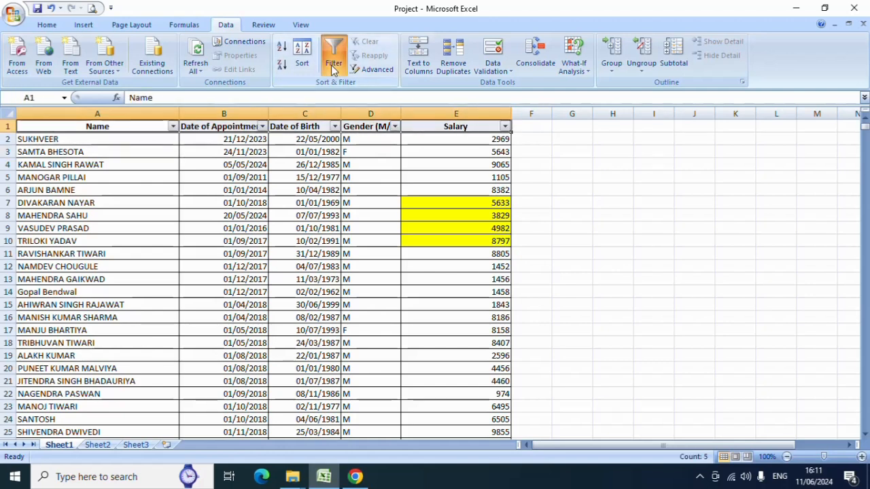
left_click(331, 64)
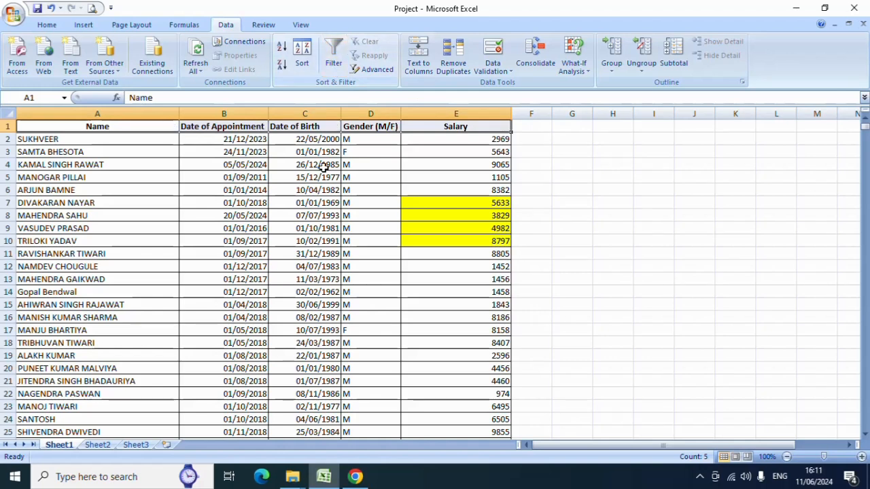
- Add a filter to the Date of Birth column only, showing the year 1969, and highlight matching records
left_click(324, 167)
left_click(304, 114)
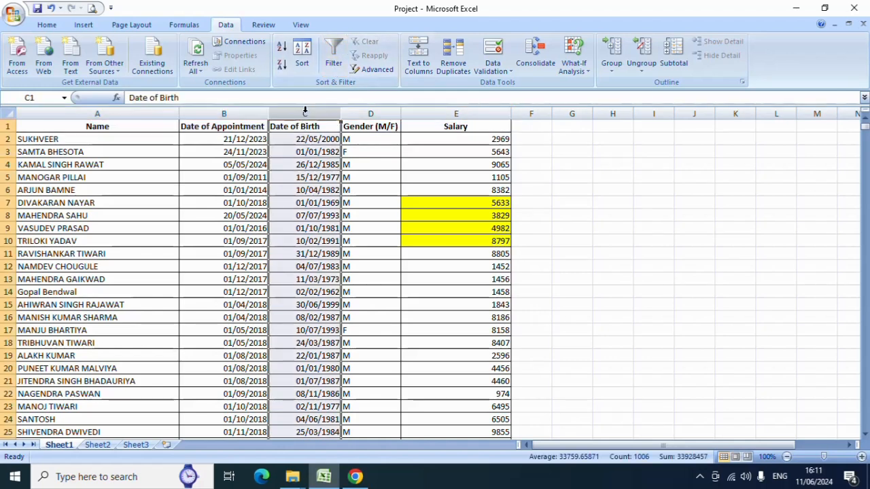
left_click(333, 55)
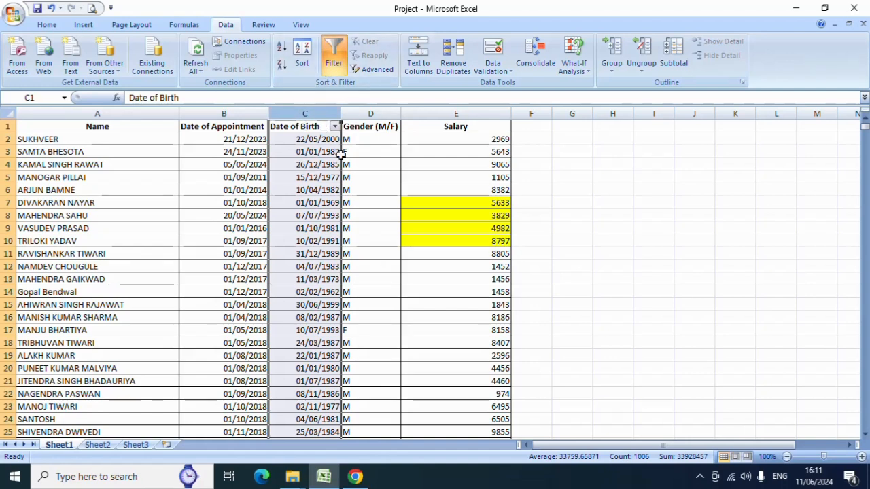
left_click(335, 127)
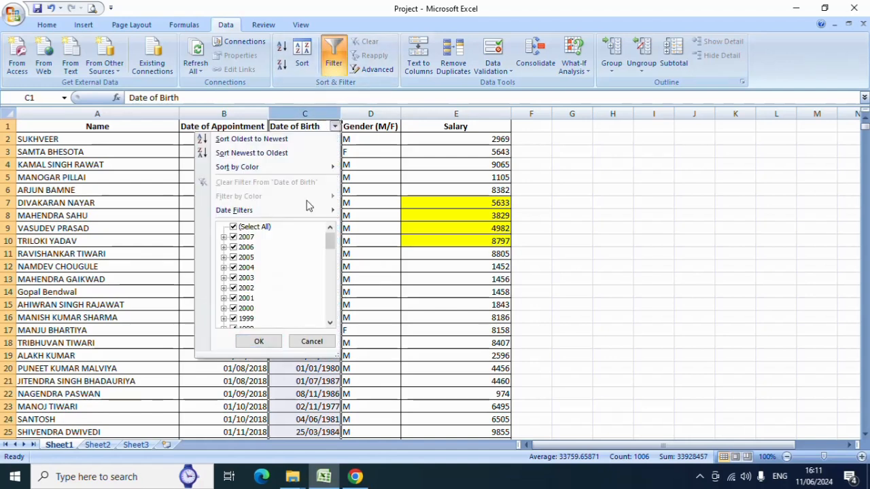
left_click(235, 228)
left_click_drag(330, 242, 329, 299)
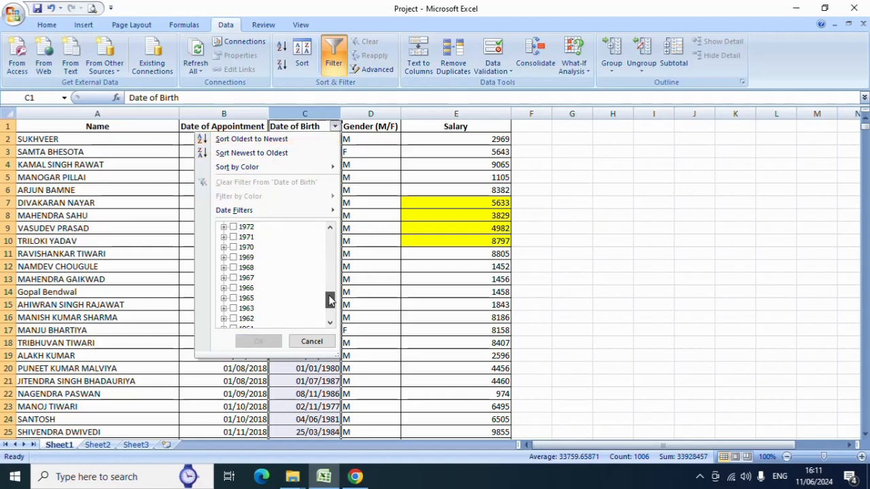
left_click(233, 257)
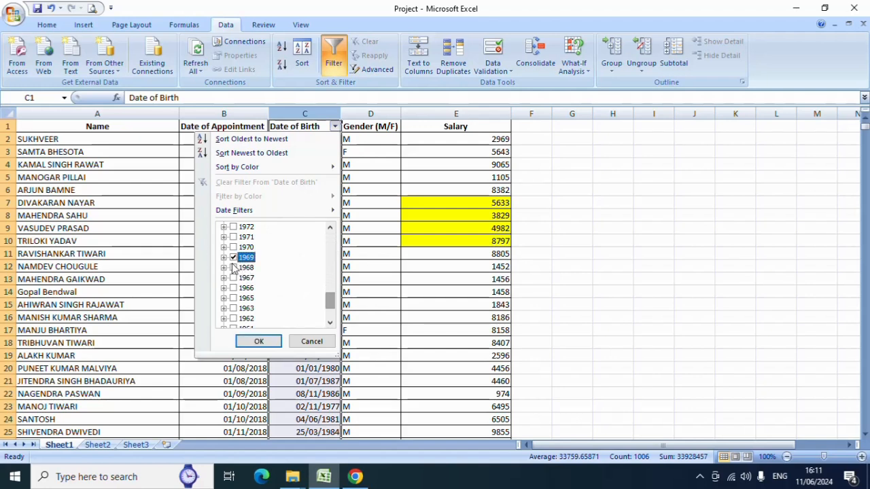
left_click(268, 343)
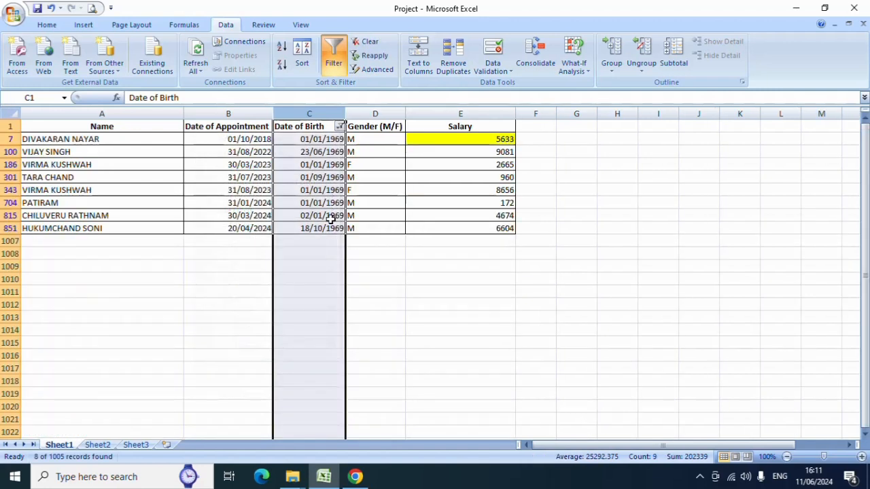
left_click_drag(320, 141, 61, 215)
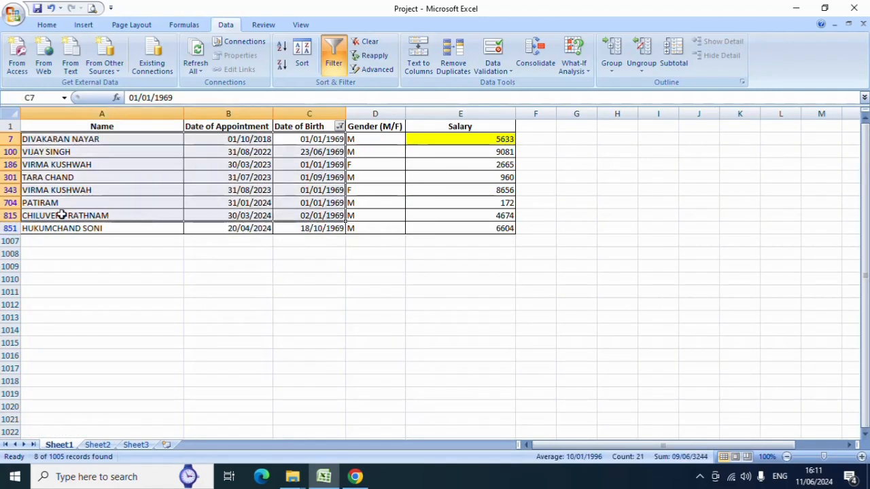
- Replace the Date of Birth filter with a Date of Appointment filter for 2022 and look through the matching records
left_click(333, 59)
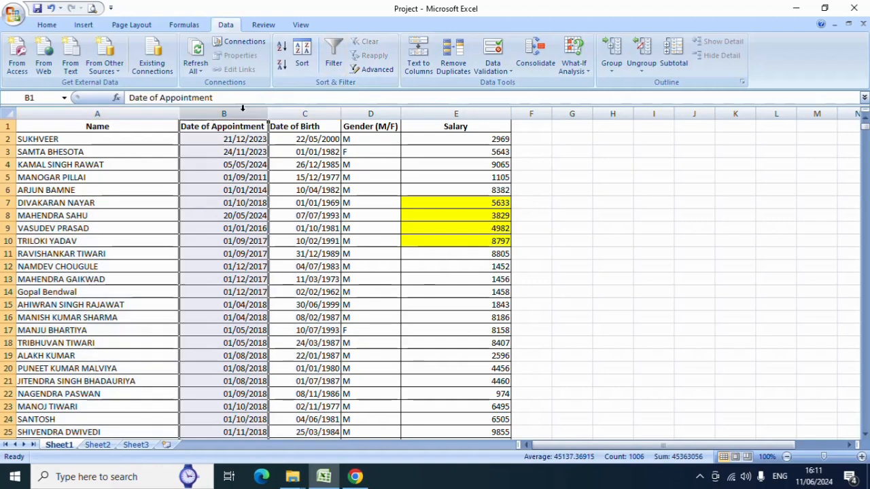
left_click(332, 59)
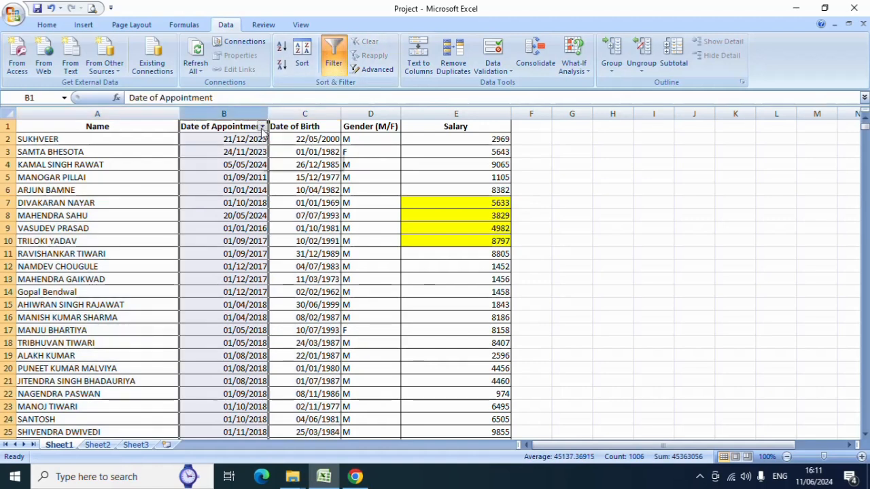
left_click(261, 127)
left_click(179, 228)
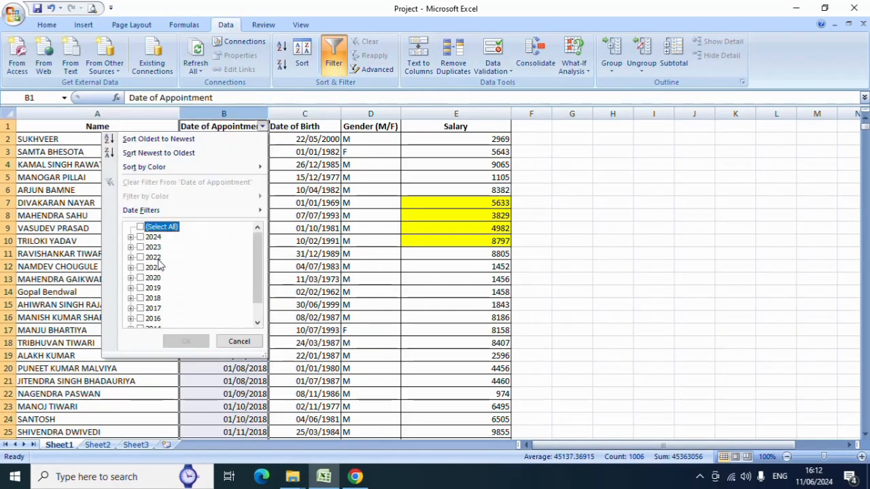
left_click(141, 259)
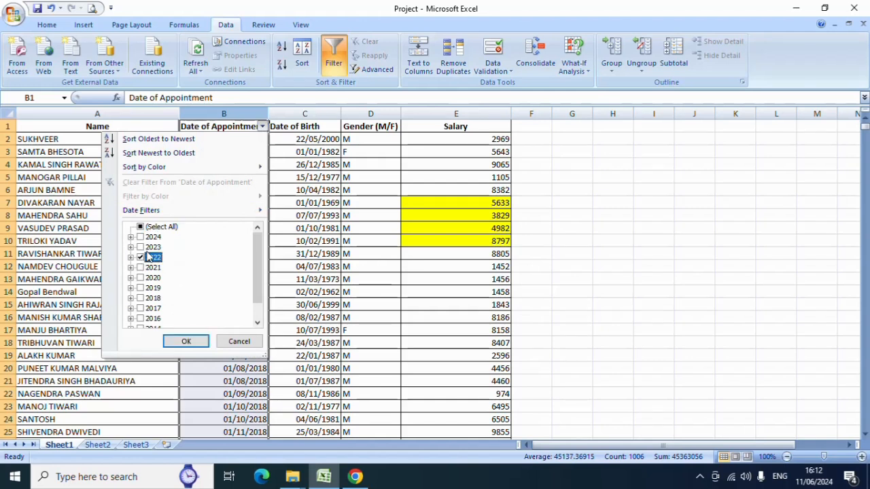
left_click(185, 345)
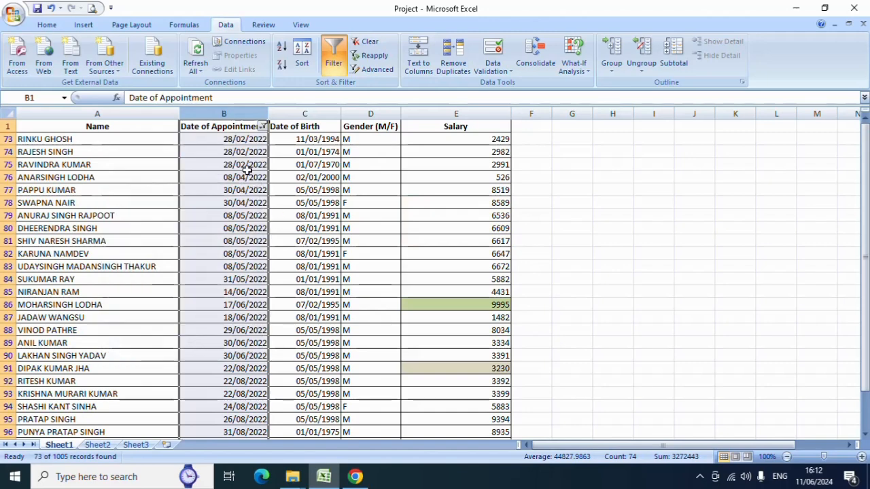
left_click_drag(249, 129, 224, 316)
scroll(248, 284, "down", 4)
scroll(248, 284, "down", 10)
scroll(248, 284, "up", 15)
- Replace the Date of Appointment filter with a Gender (M/F) filter showing only F
left_click(338, 75)
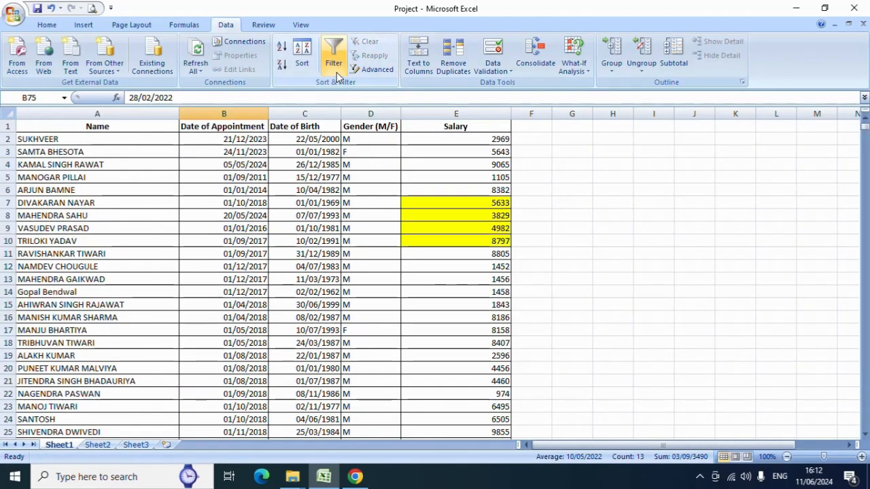
left_click(362, 111)
left_click(333, 57)
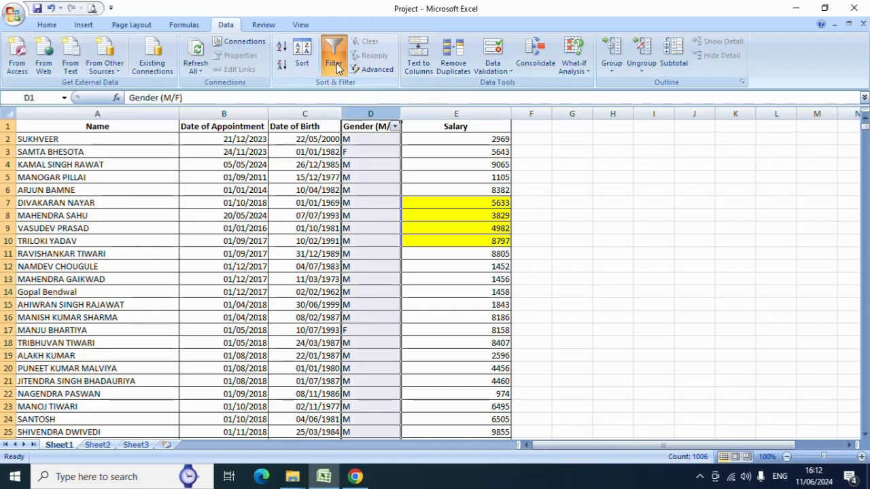
left_click(395, 126)
left_click(310, 231)
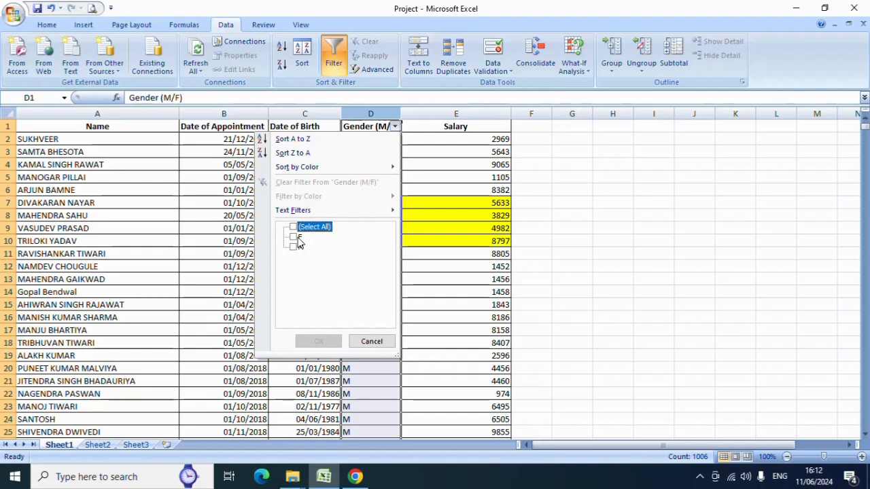
left_click(293, 237)
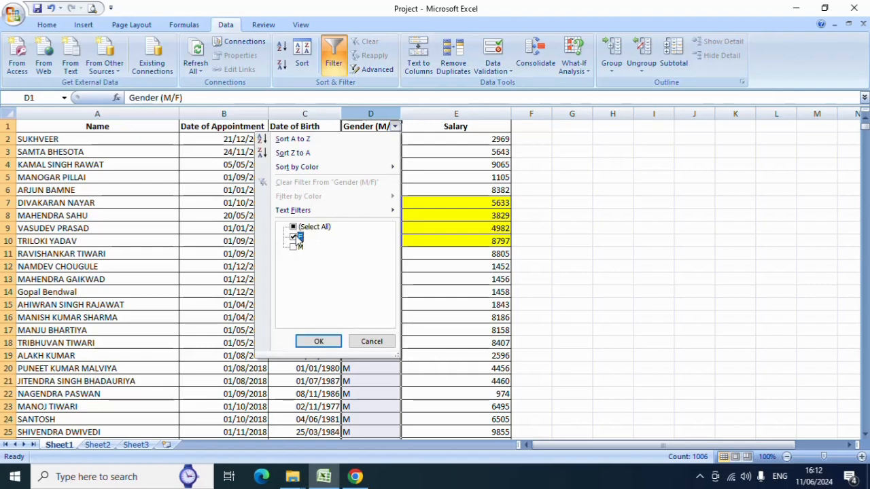
left_click(318, 341)
- Look through the records with gender F and remove the filter to show all employees
scroll(340, 219, "down", 20)
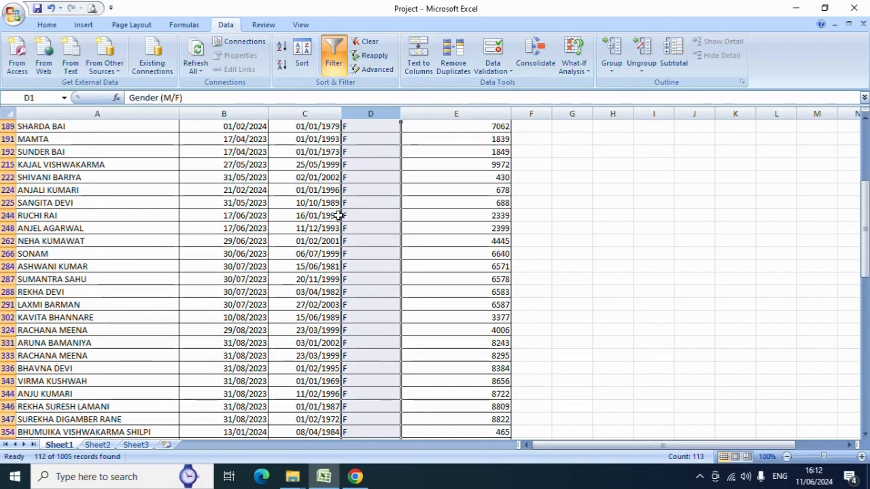
scroll(339, 233, "down", 10)
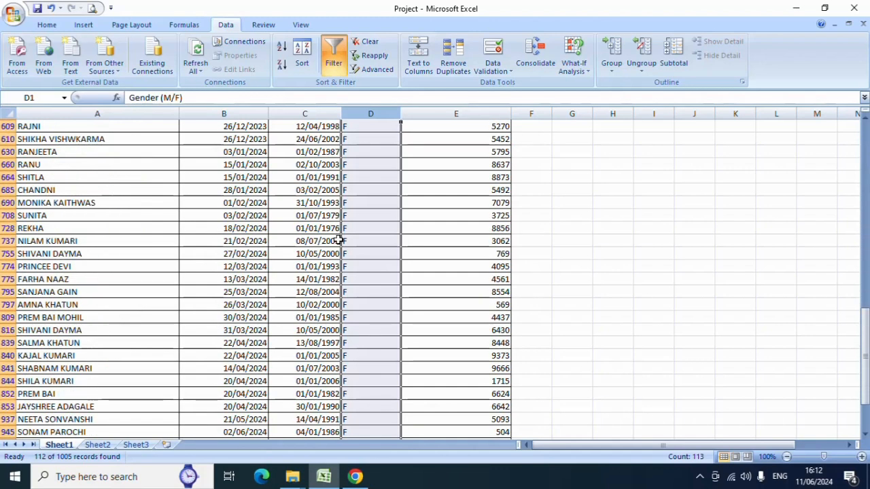
scroll(338, 242, "up", 20)
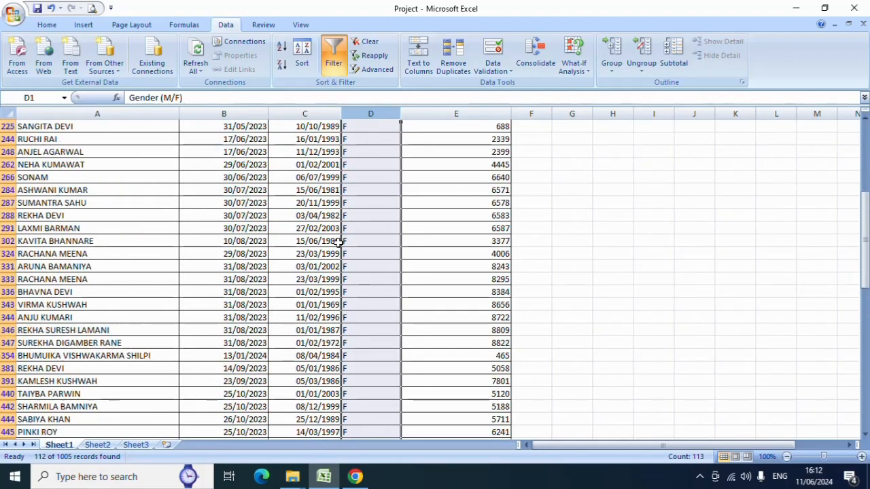
left_click(337, 63)
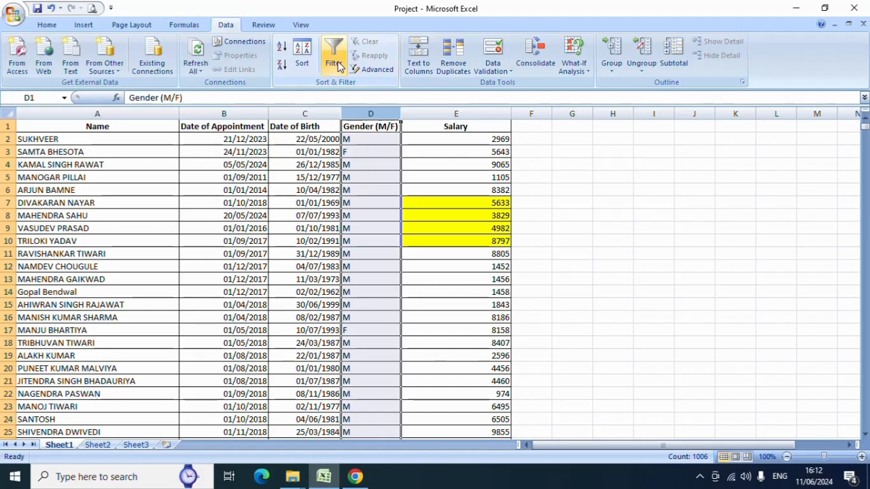
left_click(423, 343)
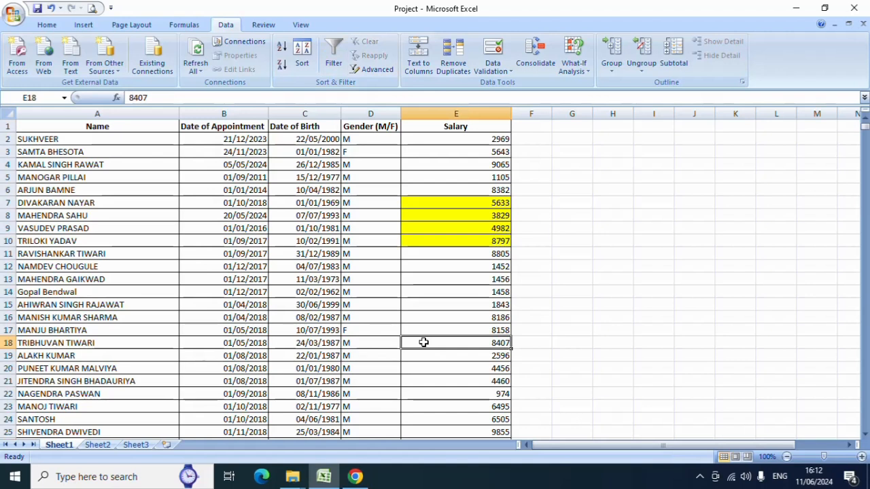